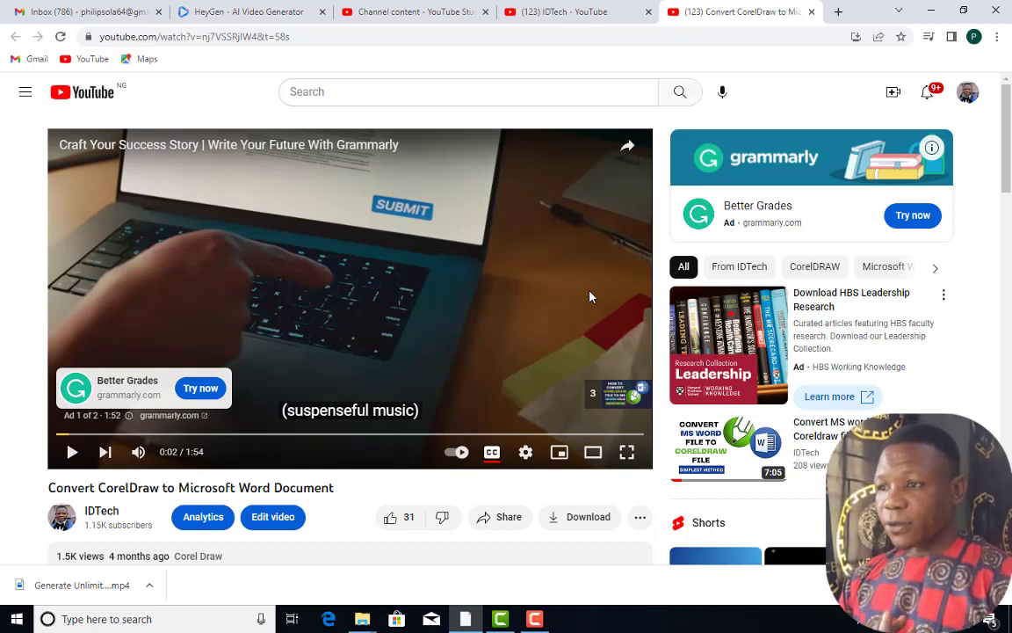
Look through the IDTech YouTube channel, from the open video's details to the channel's Videos and Playlists pages.
scroll(590, 303, down, 2)
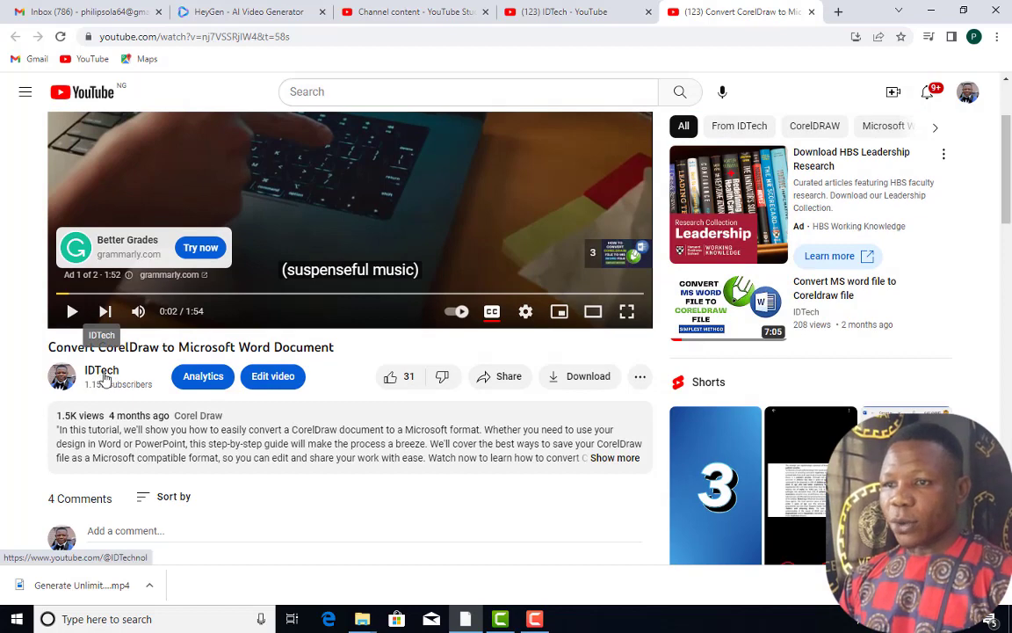
click(103, 373)
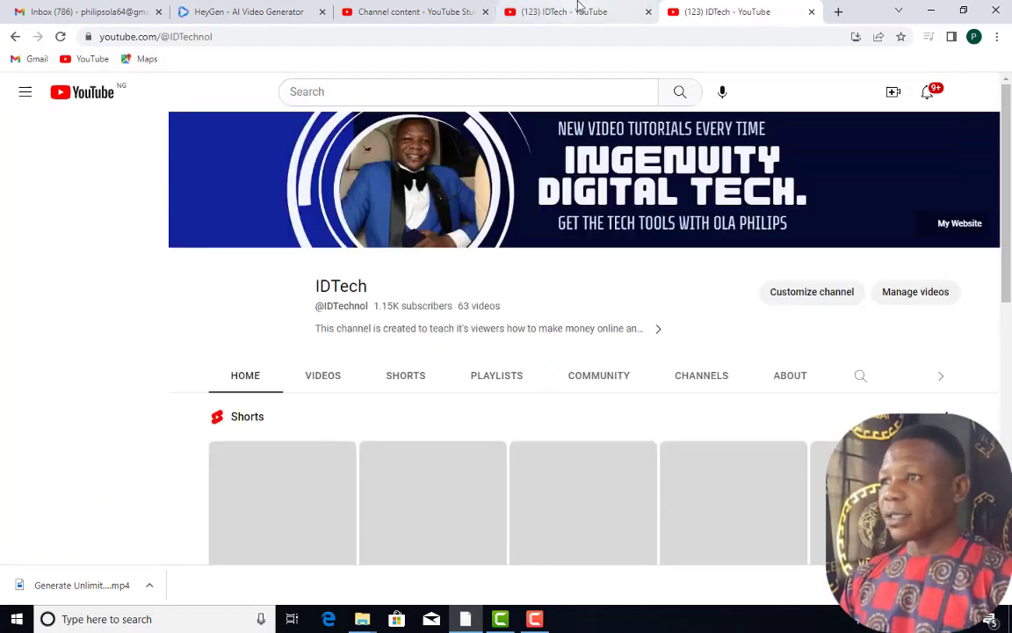
click(580, 10)
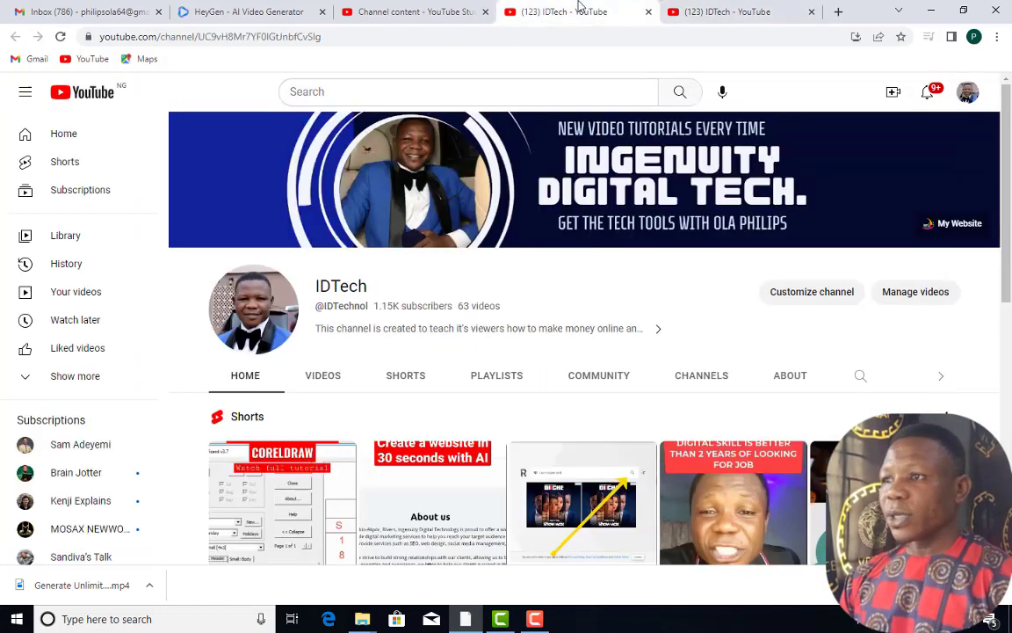
click(719, 9)
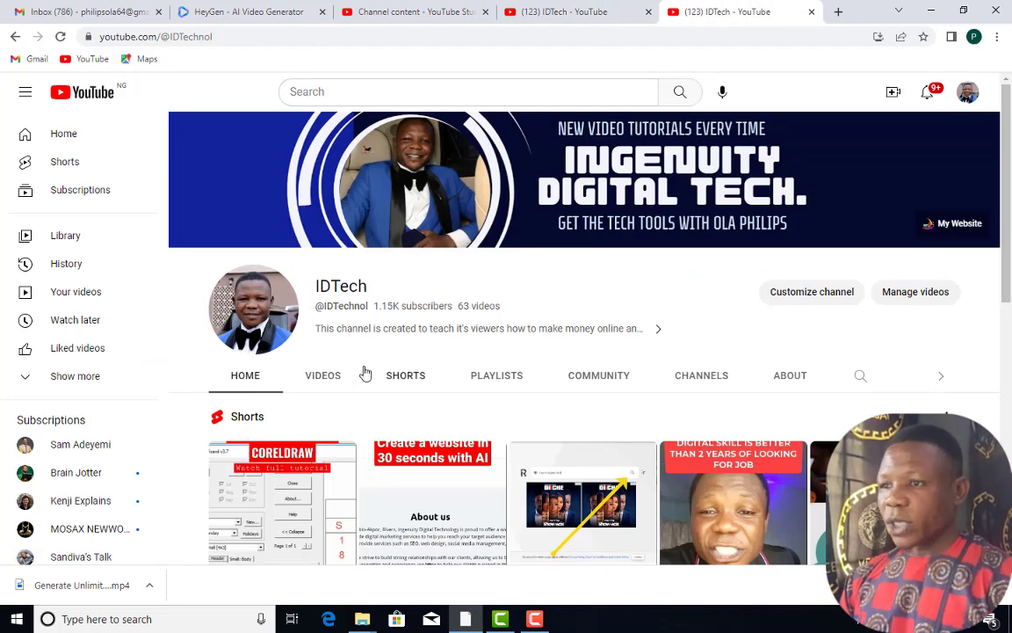
scroll(351, 352, down, 1)
click(332, 307)
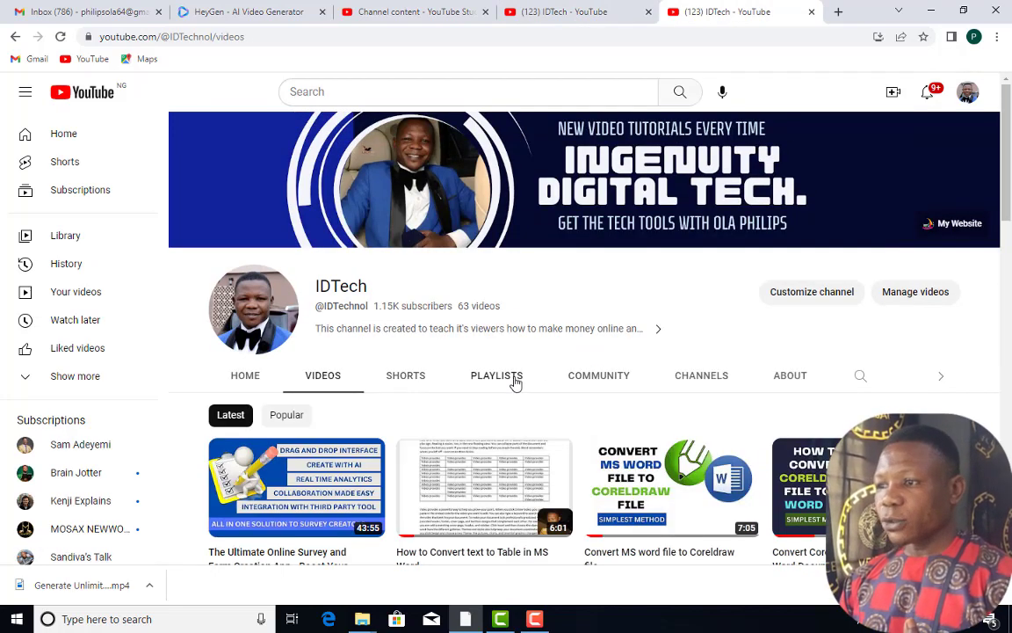
click(514, 379)
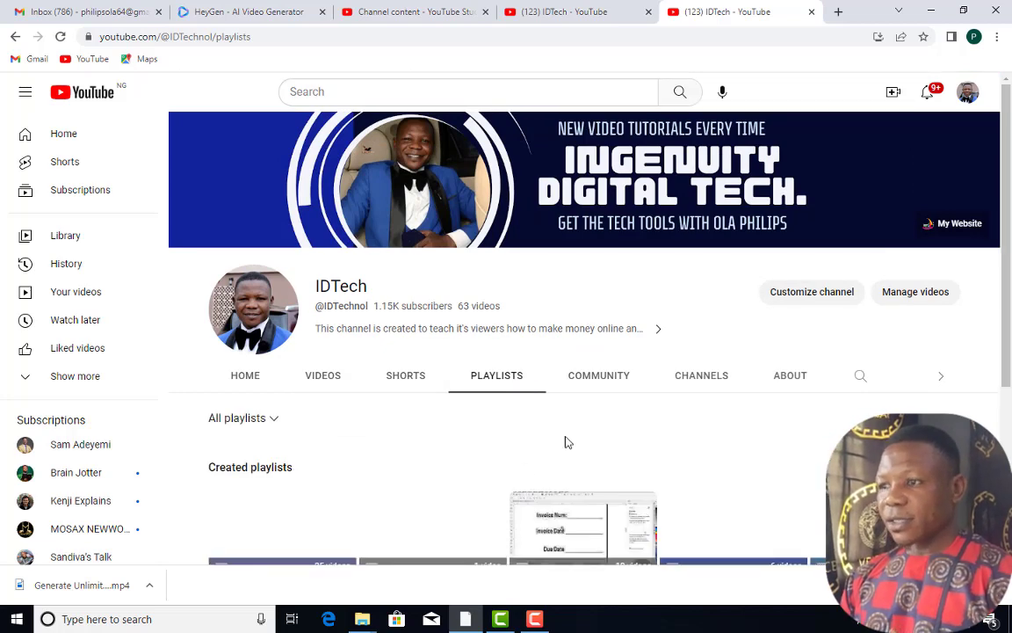
scroll(566, 441, down, 2)
scroll(355, 461, up, 2)
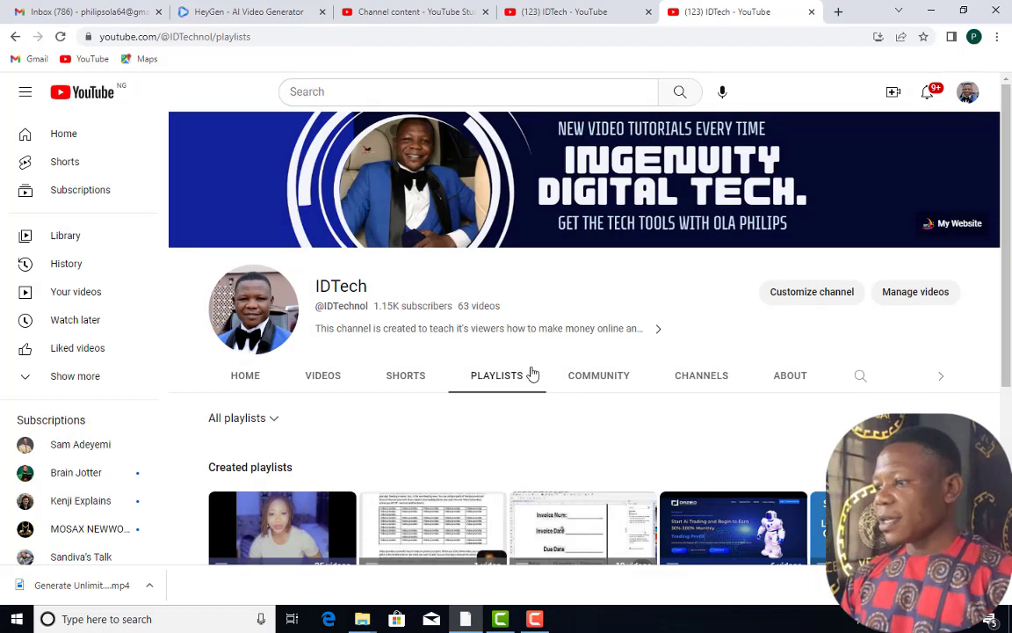
Switch to the HeyGen site, start its free trial as a guest and create a new landscape video.
click(248, 11)
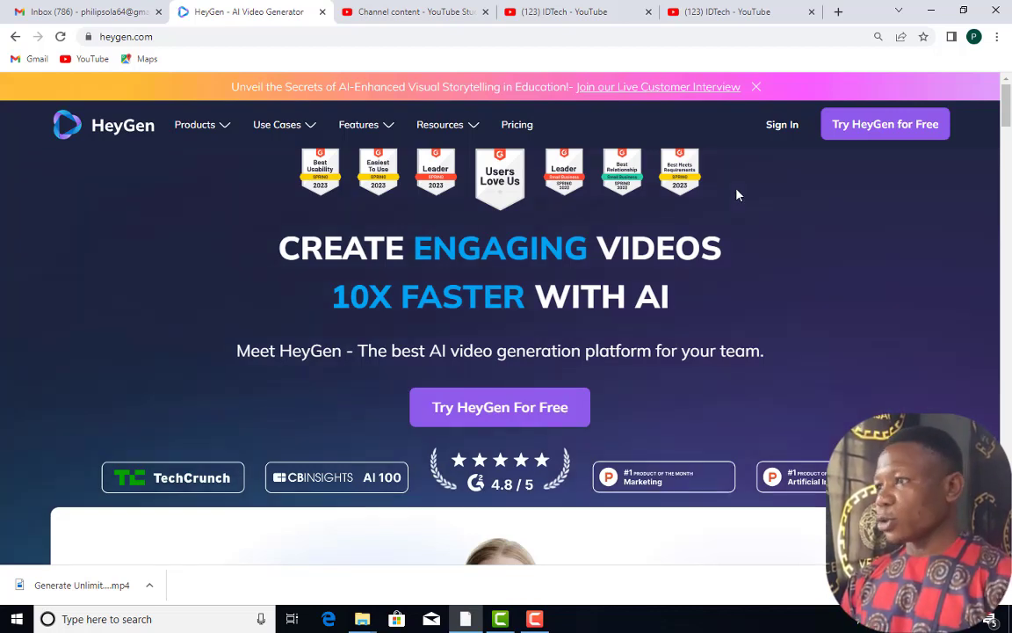
click(882, 123)
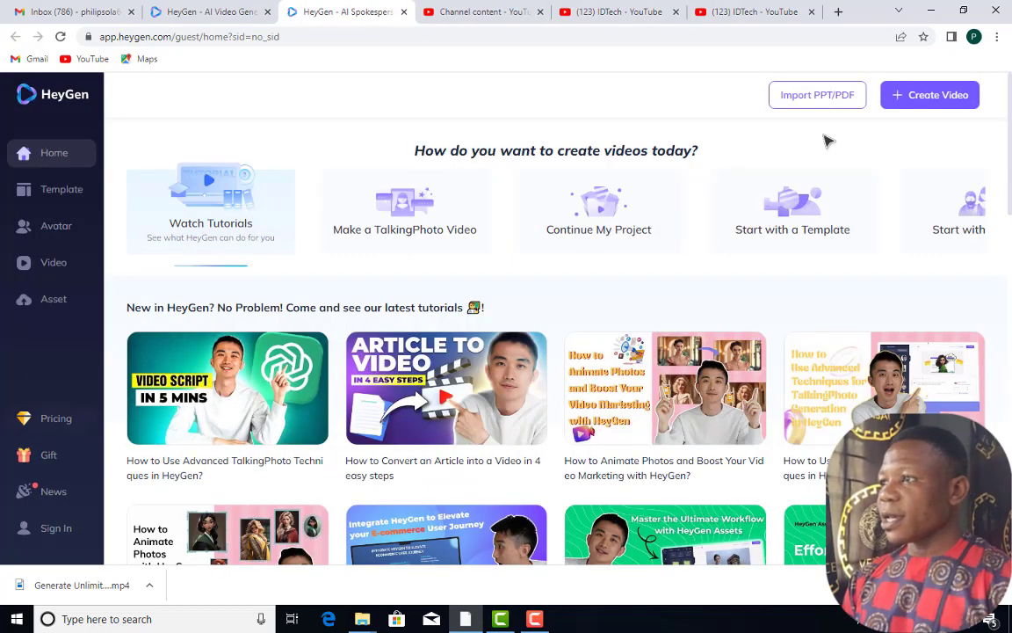
click(931, 94)
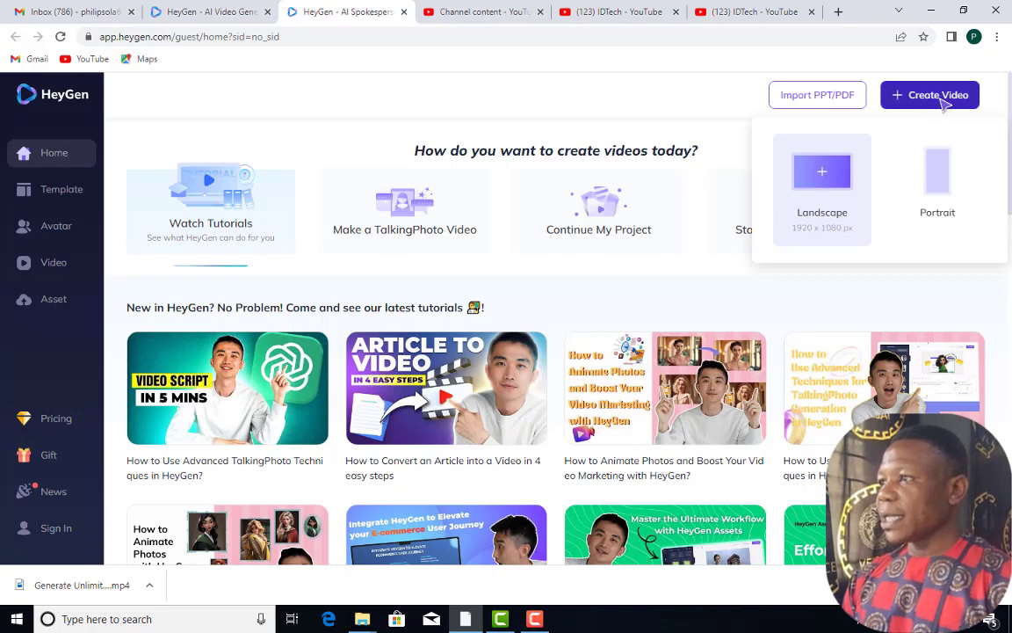
click(945, 103)
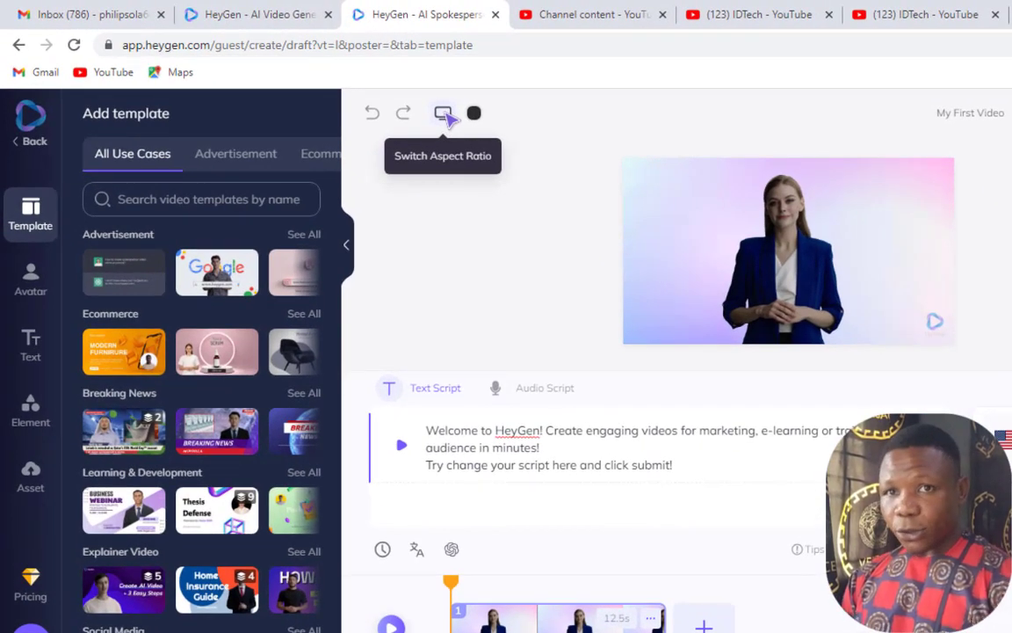
Change the video's aspect ratio to Portrait and look through the portrait templates.
click(443, 115)
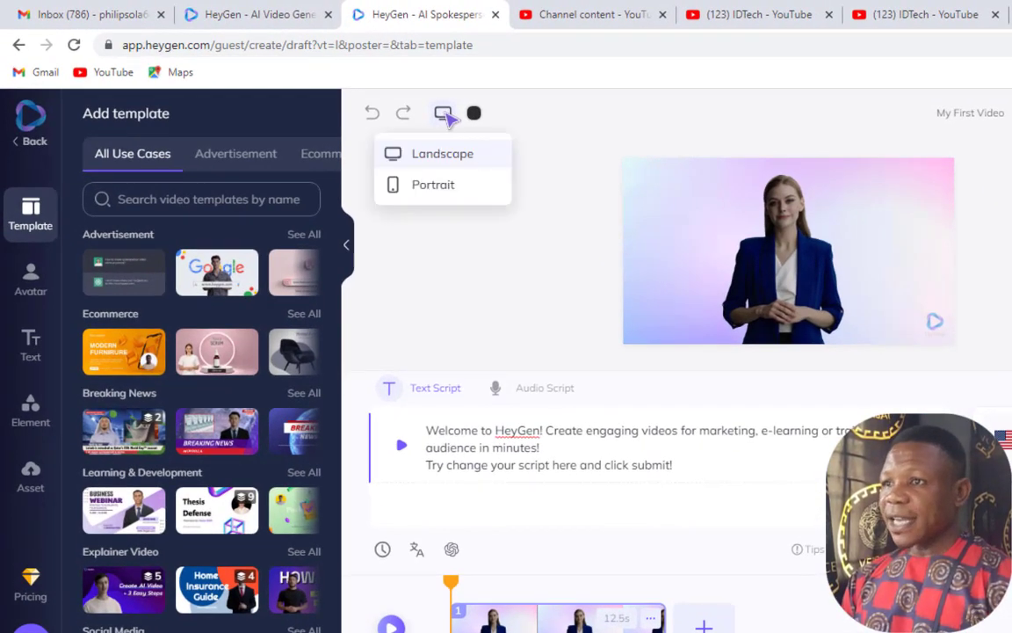
click(434, 184)
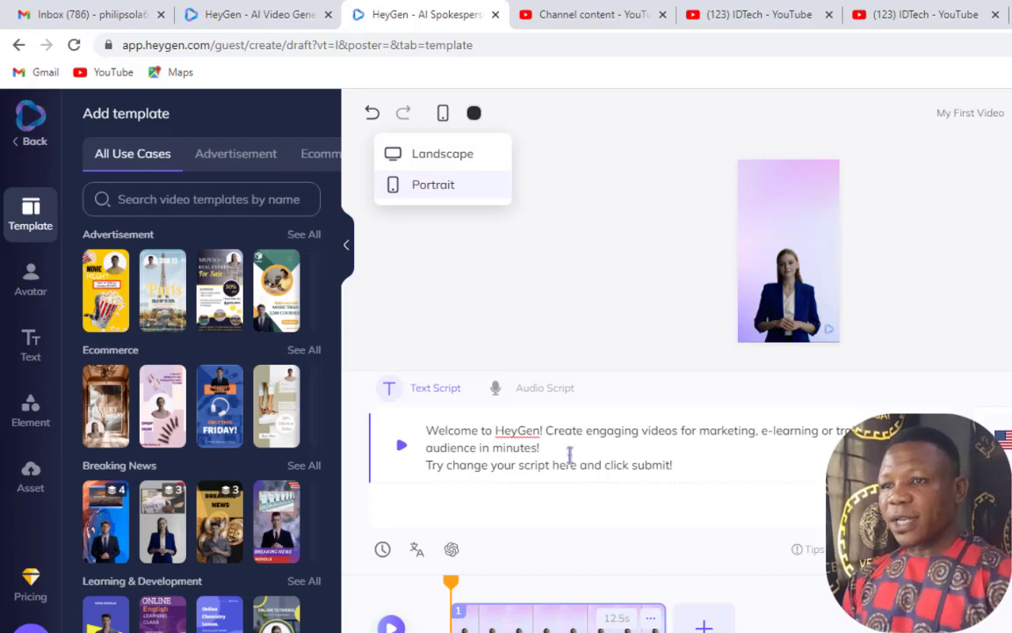
scroll(211, 369, down, 3)
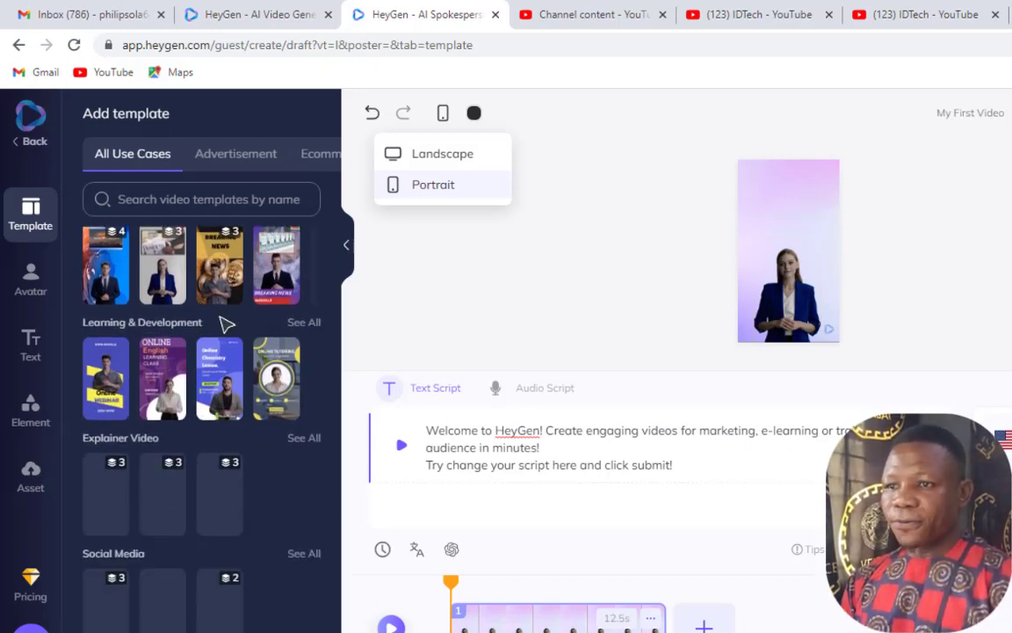
scroll(215, 355, up, 3)
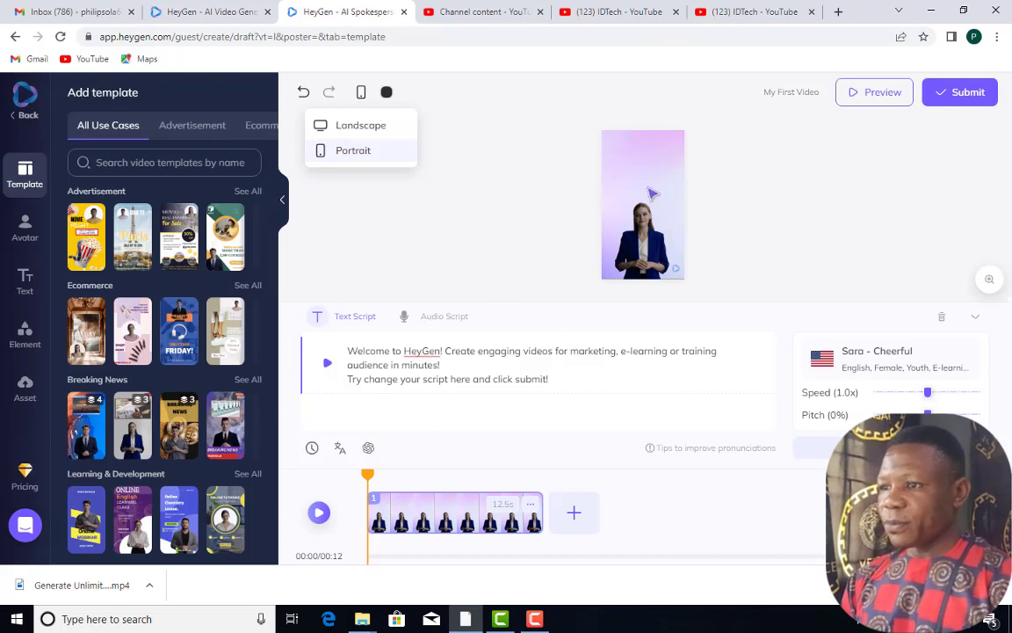
drag(551, 378, 339, 355)
click(422, 362)
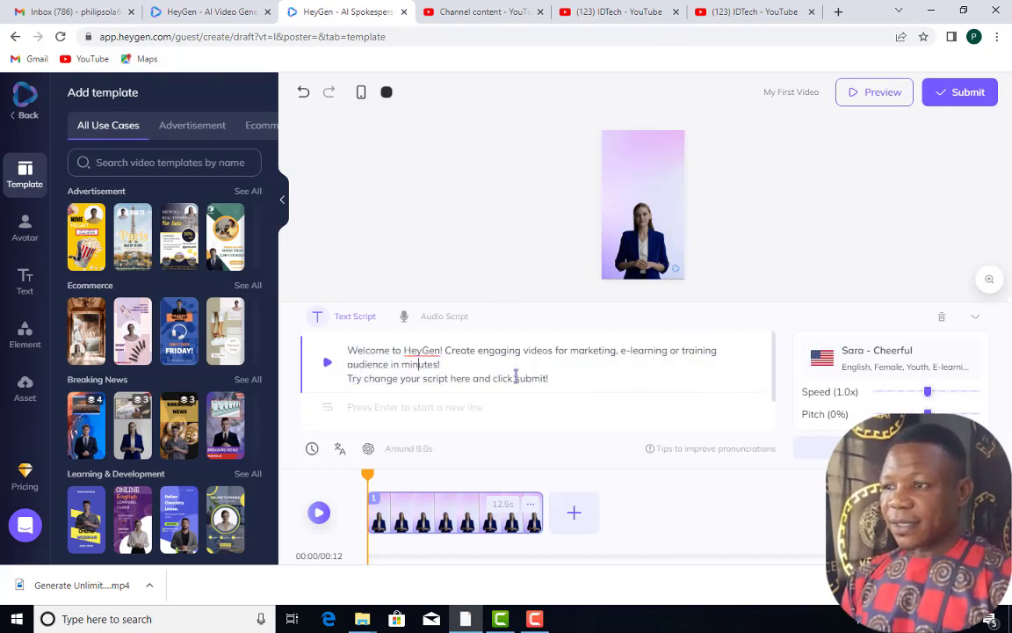
drag(573, 372, 340, 353)
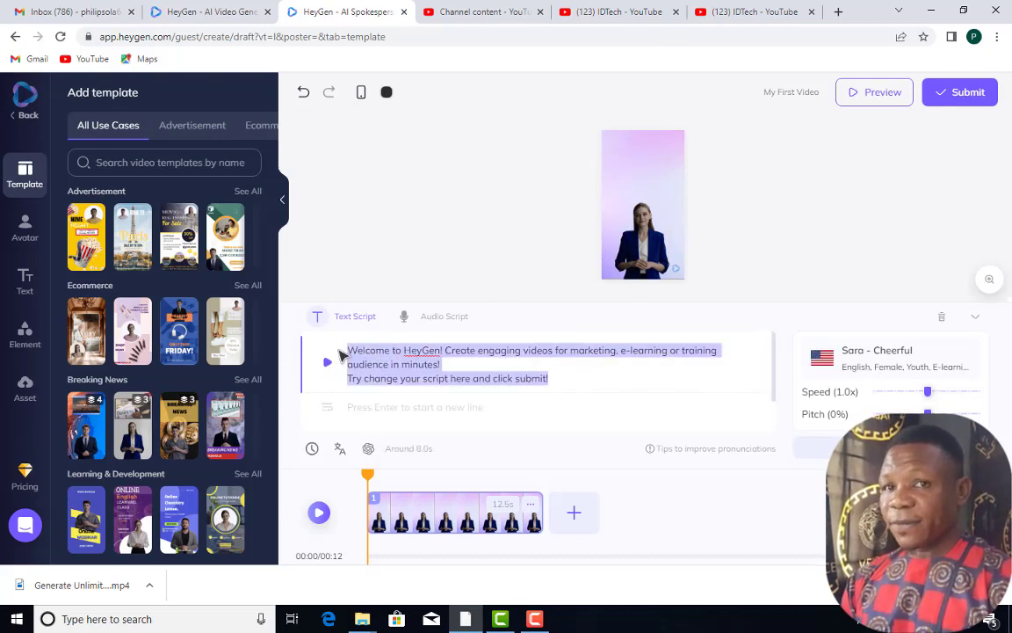
click(410, 366)
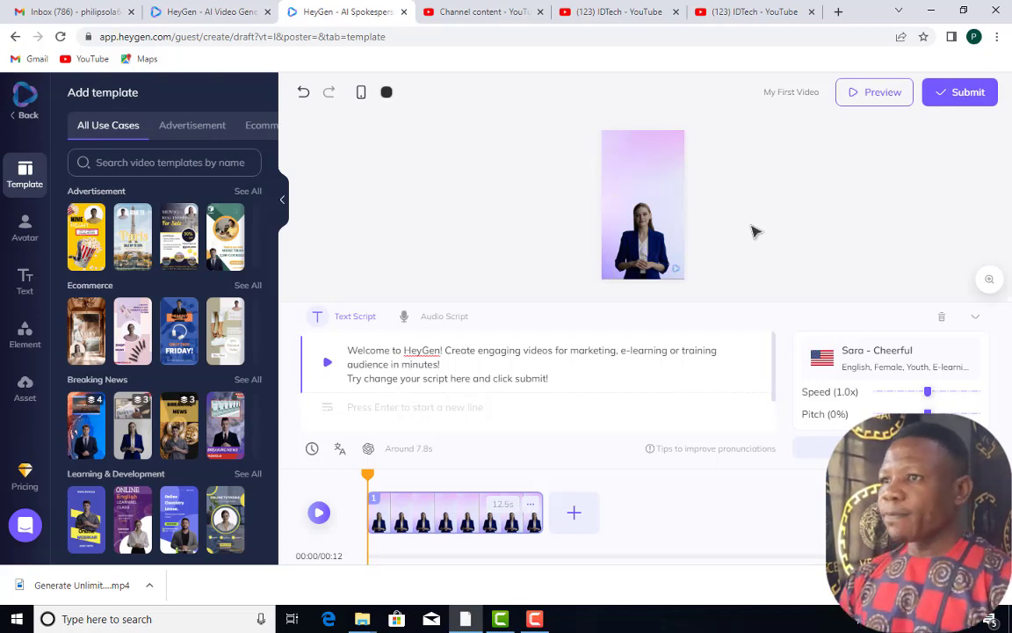
Set the video's aspect ratio back to Landscape.
click(362, 92)
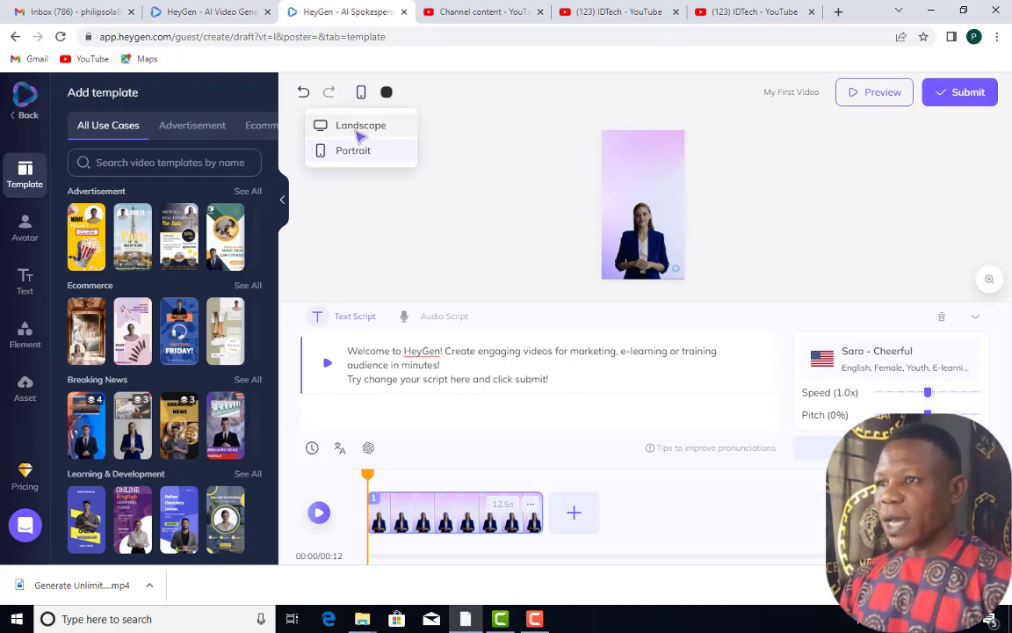
click(358, 134)
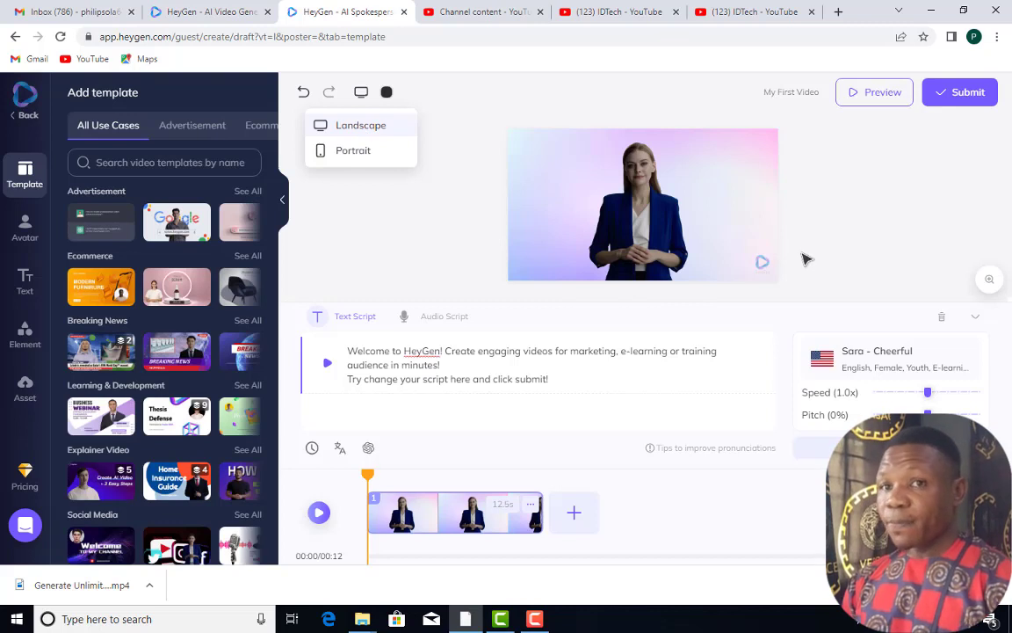
click(725, 237)
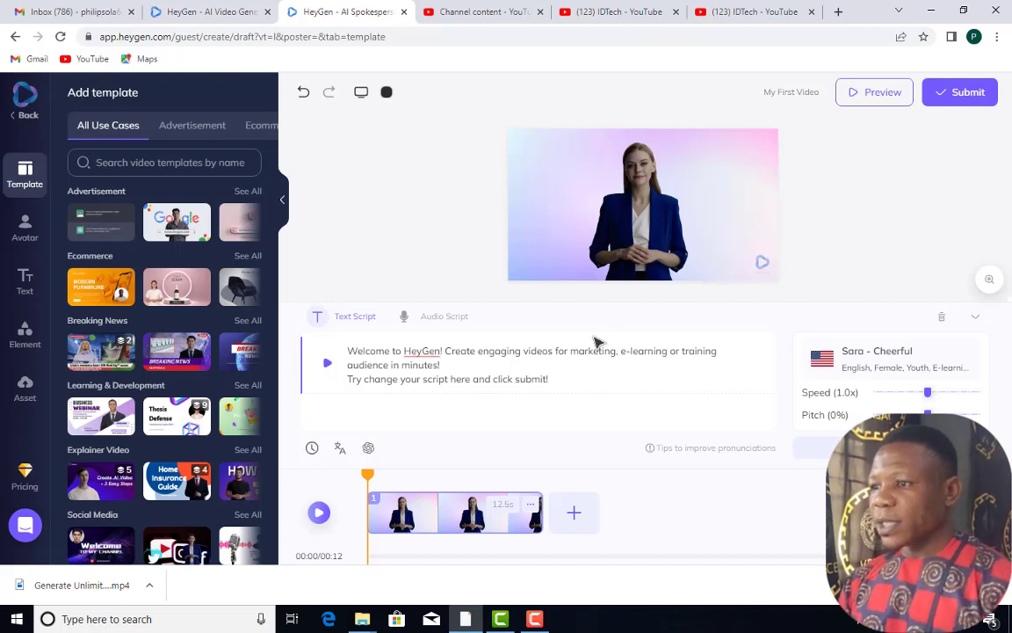
Delete all of the default welcome text from the scene's text script.
click(569, 369)
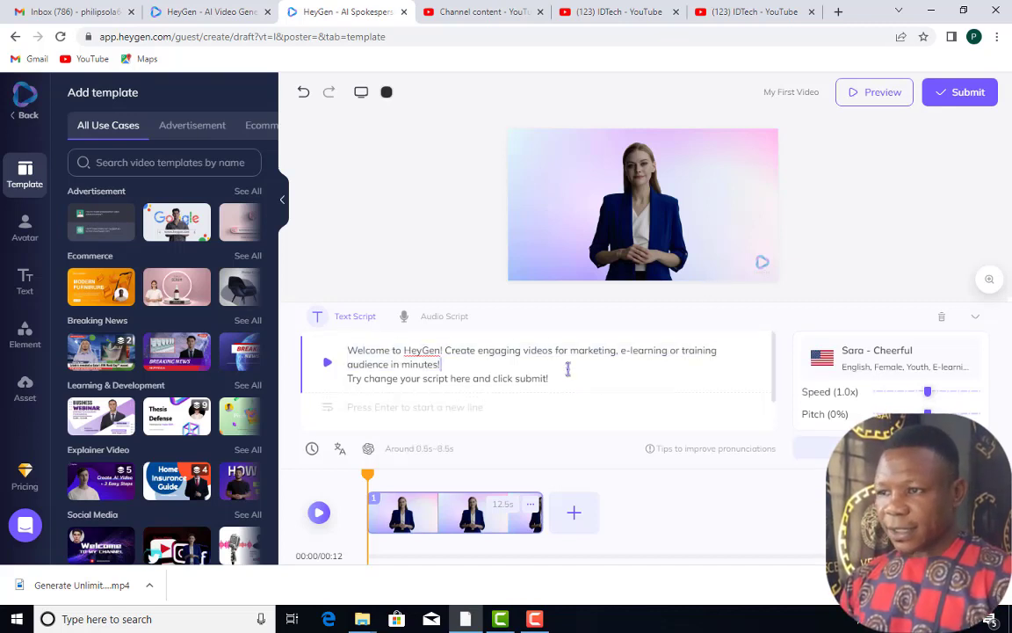
triple_click(566, 369)
key(ctrl+a)
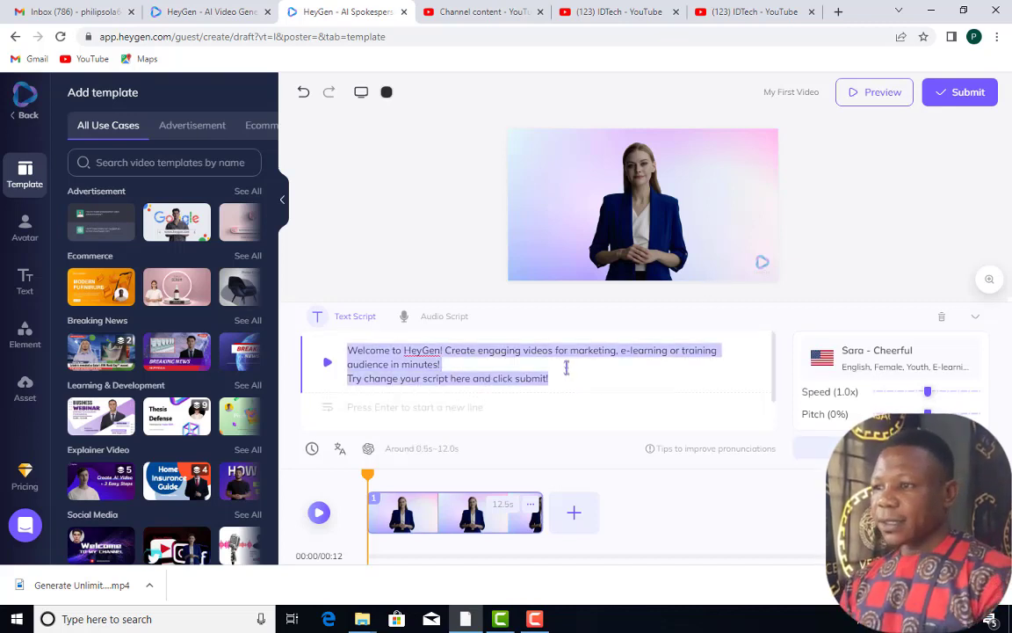
key(BackSpace)
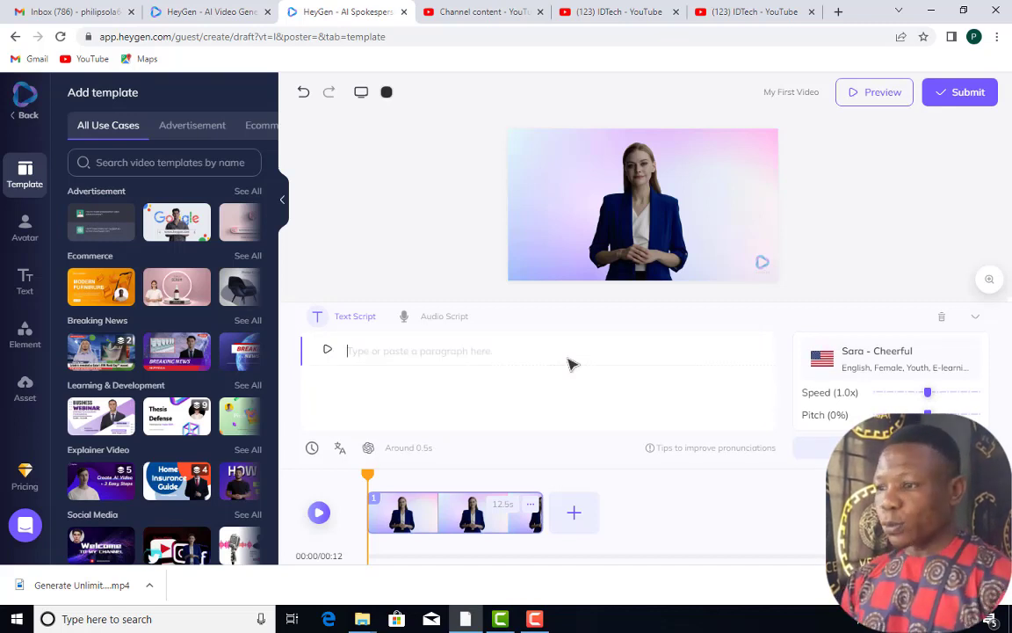
right_click(420, 520)
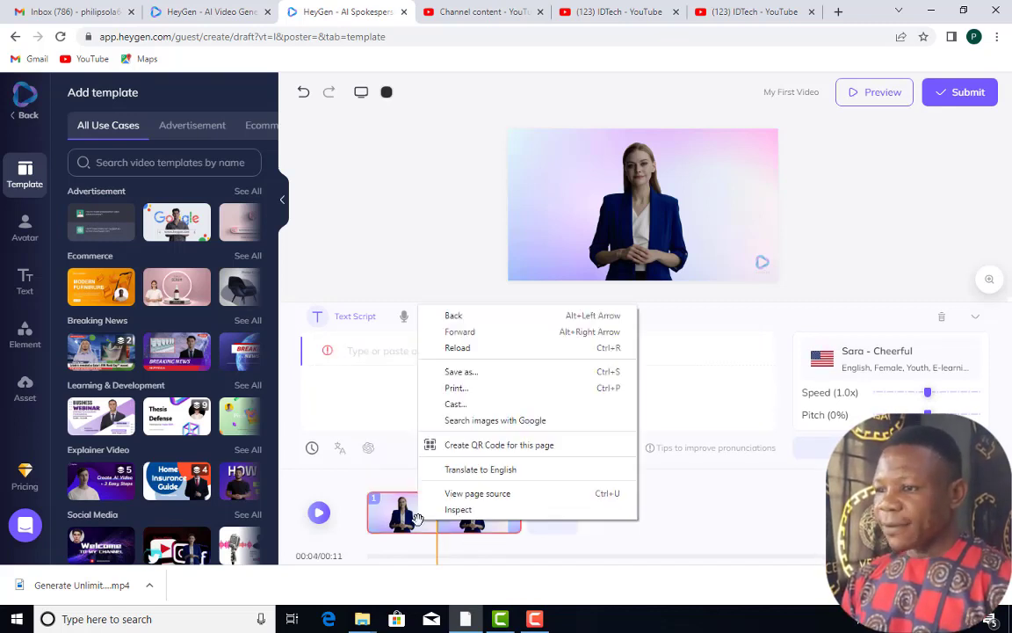
click(403, 525)
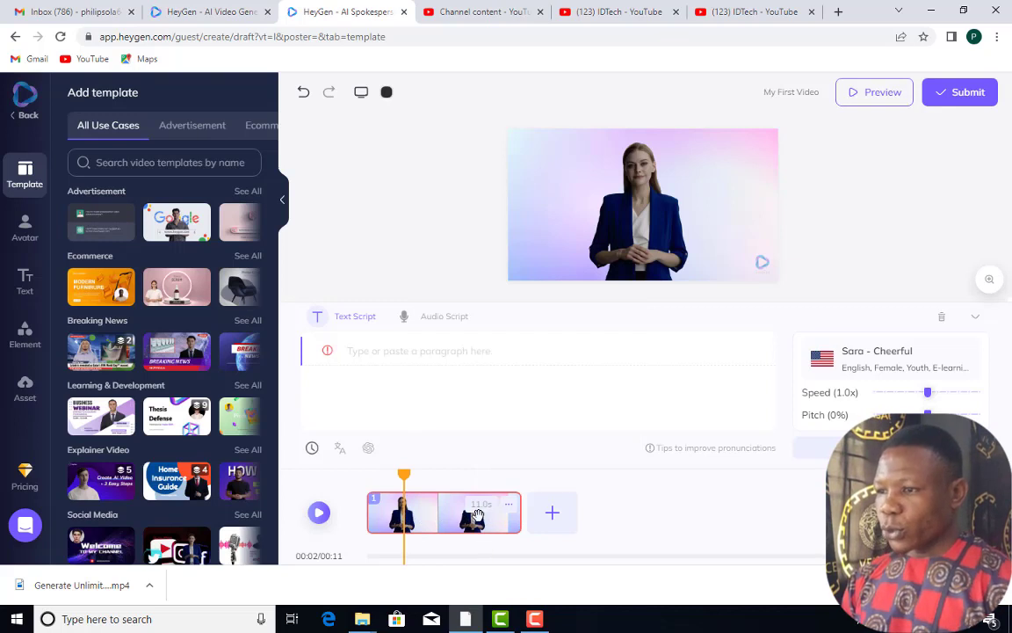
Replace the scene's avatar with the Avatar Lite man seated at a desk with a laptop, from the avatar library.
click(593, 215)
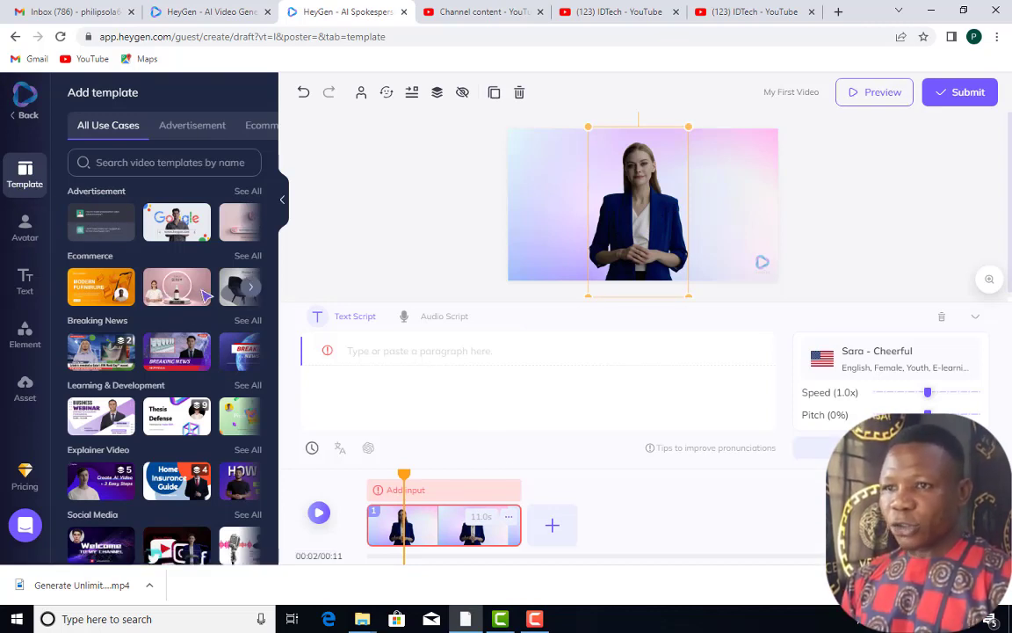
click(28, 243)
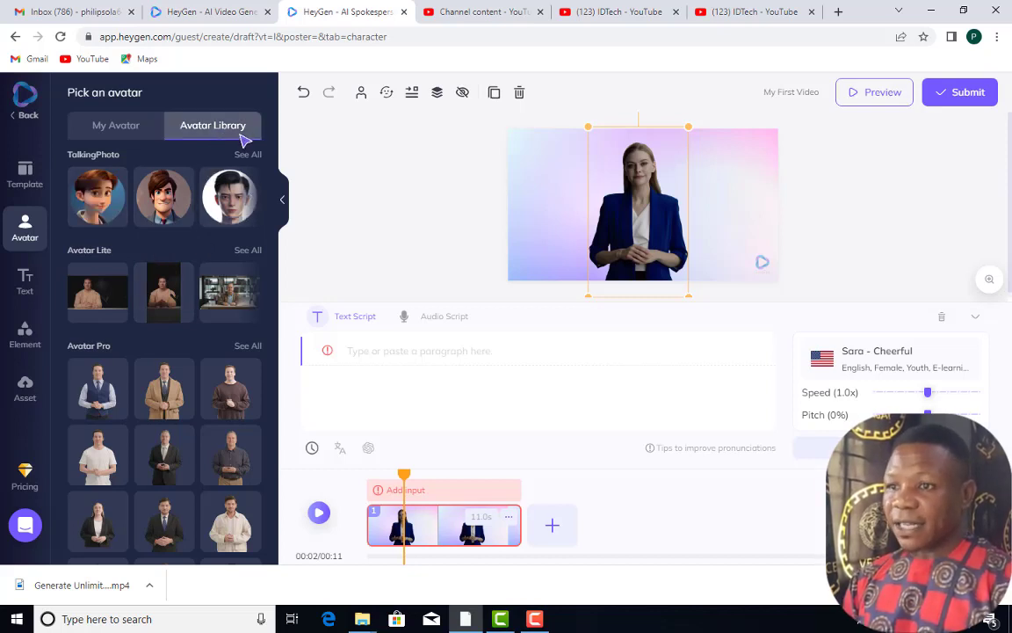
click(230, 300)
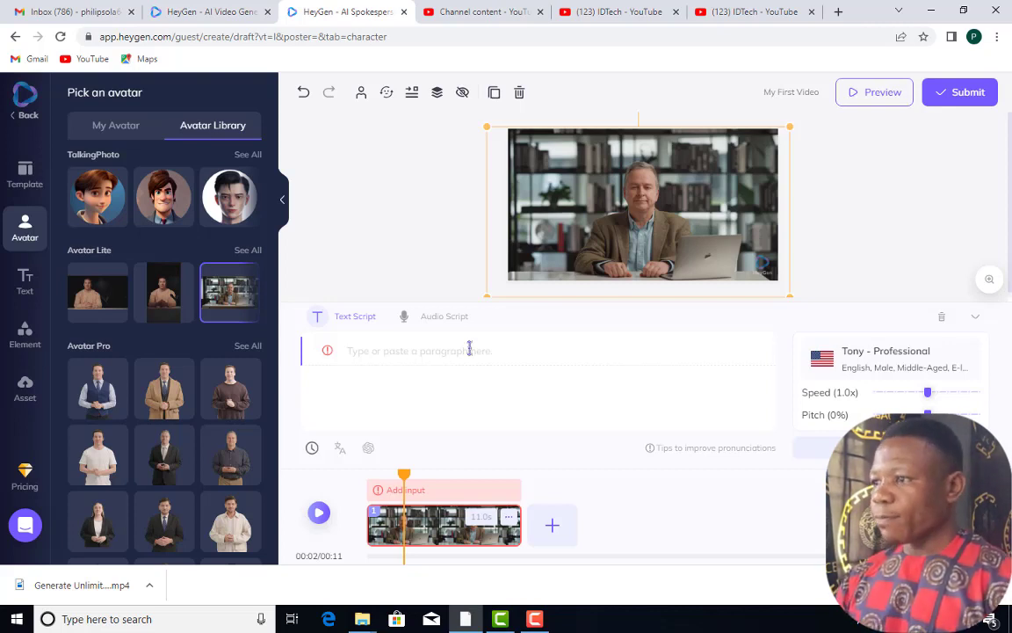
Browse the rest of the avatar library and open the upload or generate choices for a personal TalkingPhoto.
scroll(193, 453, down, 3)
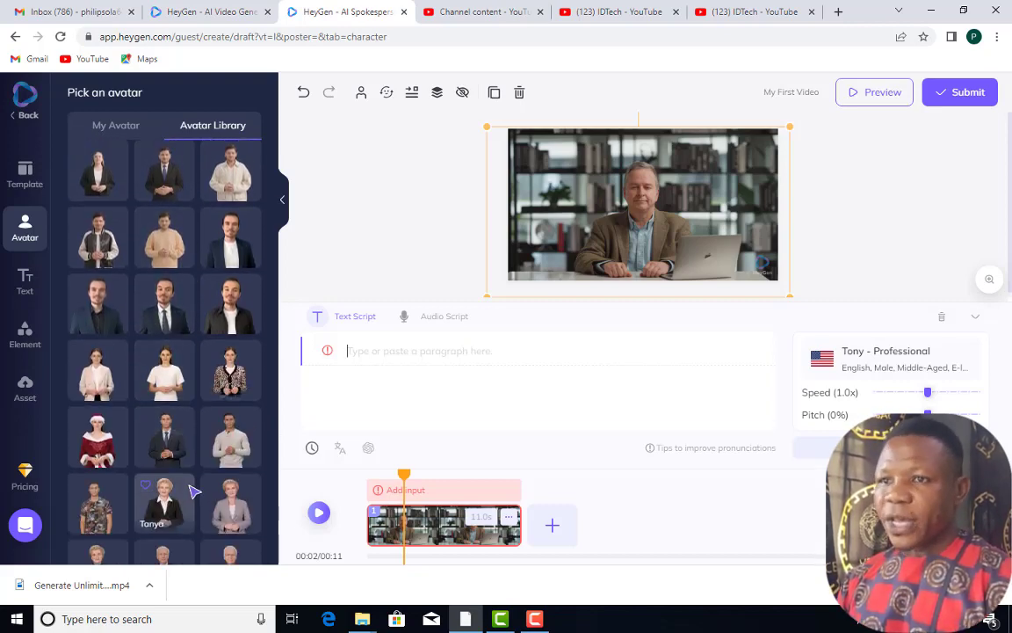
scroll(194, 492, up, 5)
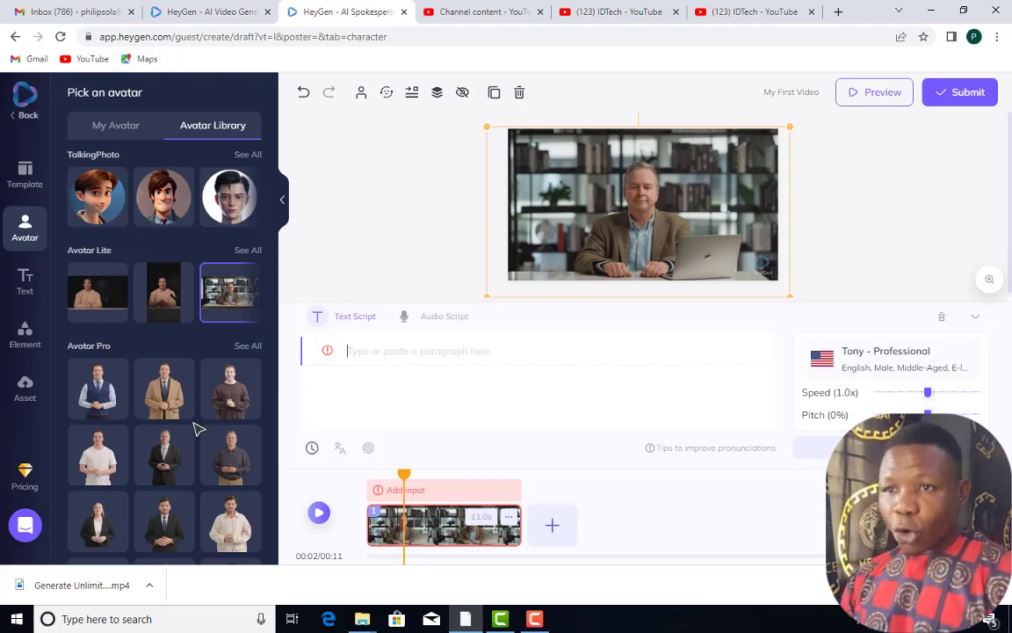
click(115, 128)
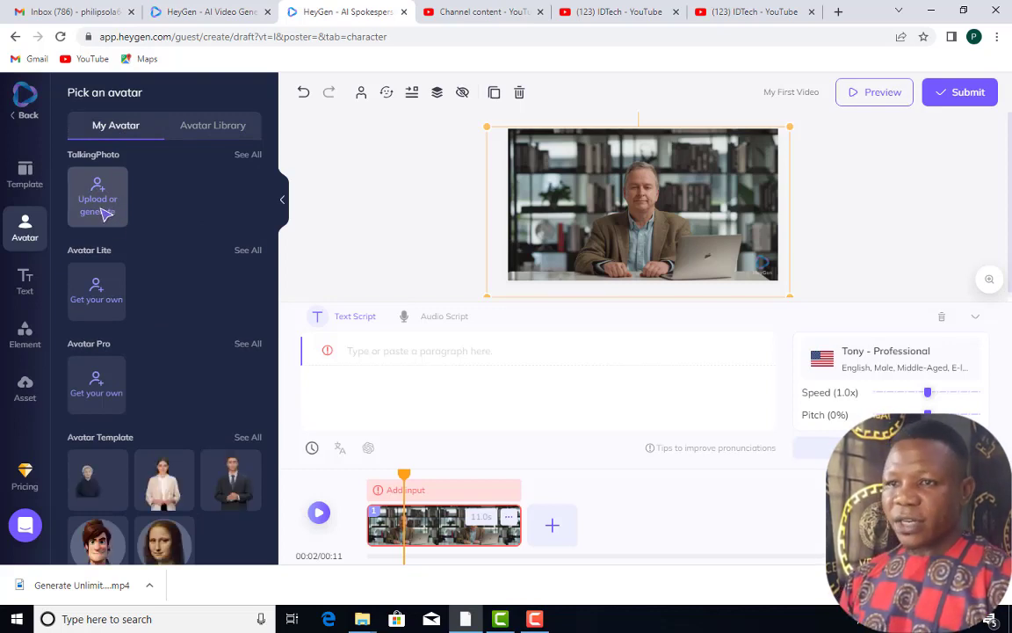
click(99, 196)
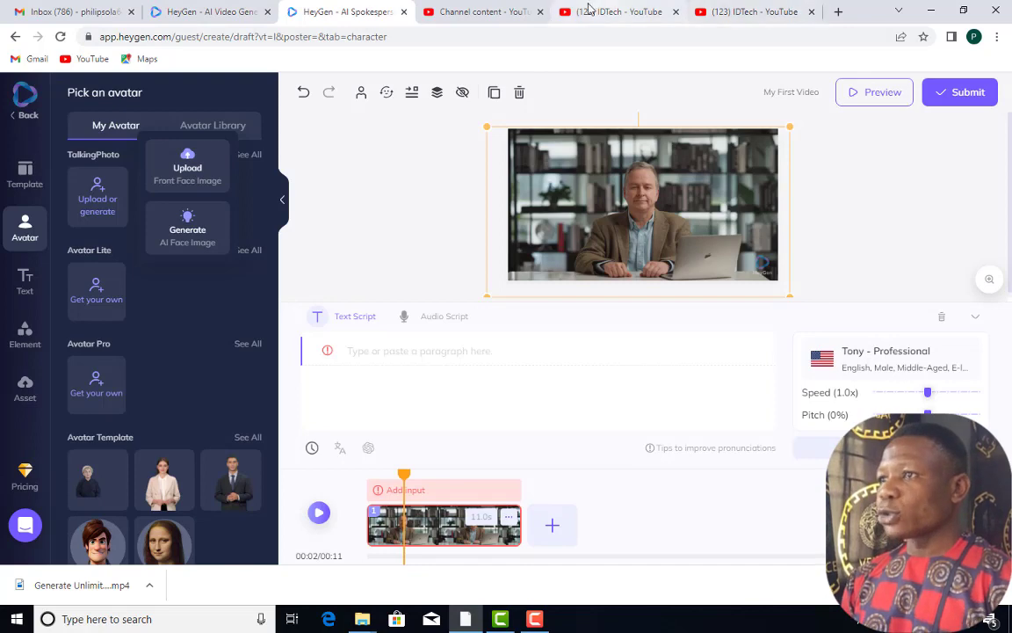
Search Google for "remove bg" in another browser tab and open the remove.bg website.
click(498, 10)
click(637, 37)
text(remove bg)
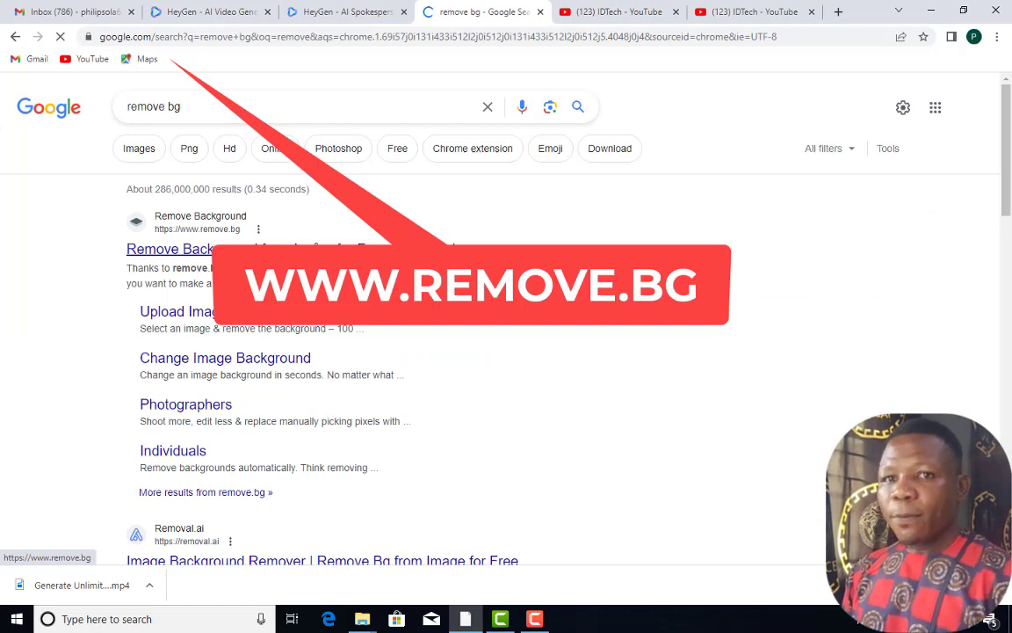
click(318, 250)
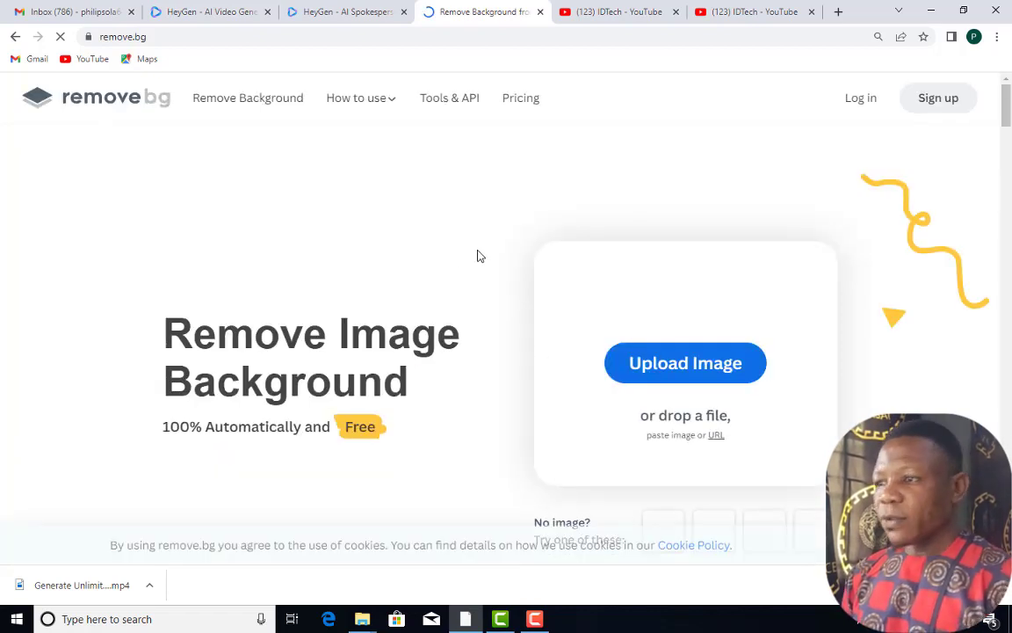
Upload the portrait IMG_20230618_155508114-removebg-preview from the Desktop's NOW folder for background removal.
scroll(409, 294, down, 1)
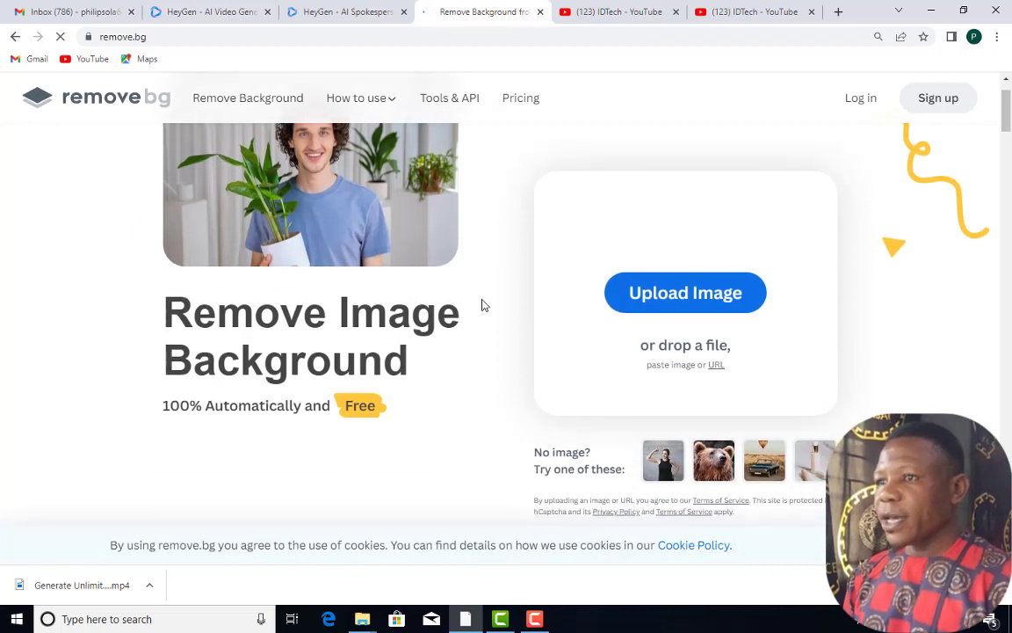
scroll(482, 305, up, 1)
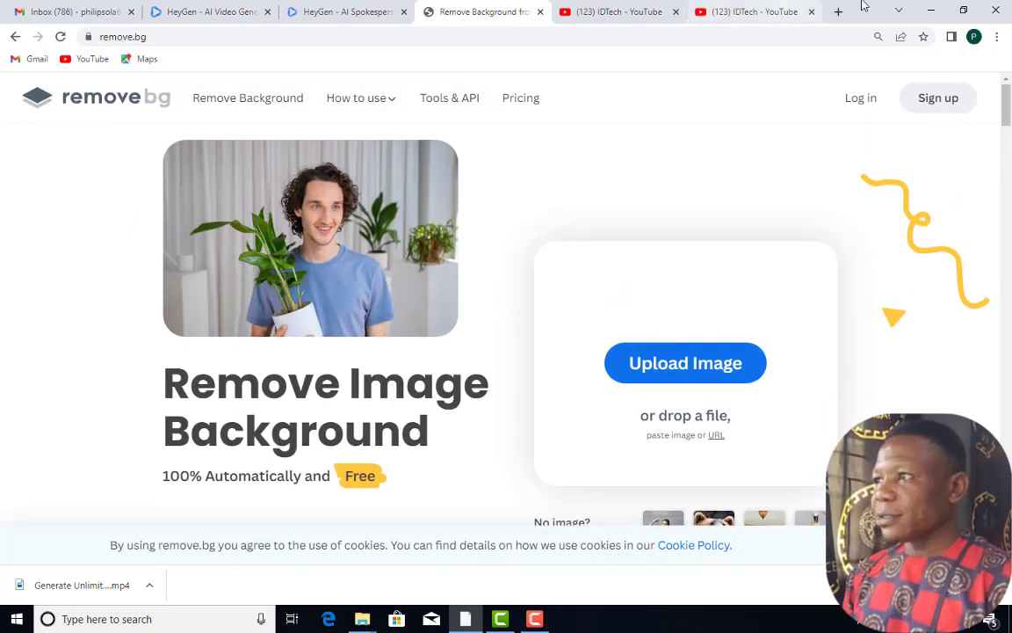
click(689, 368)
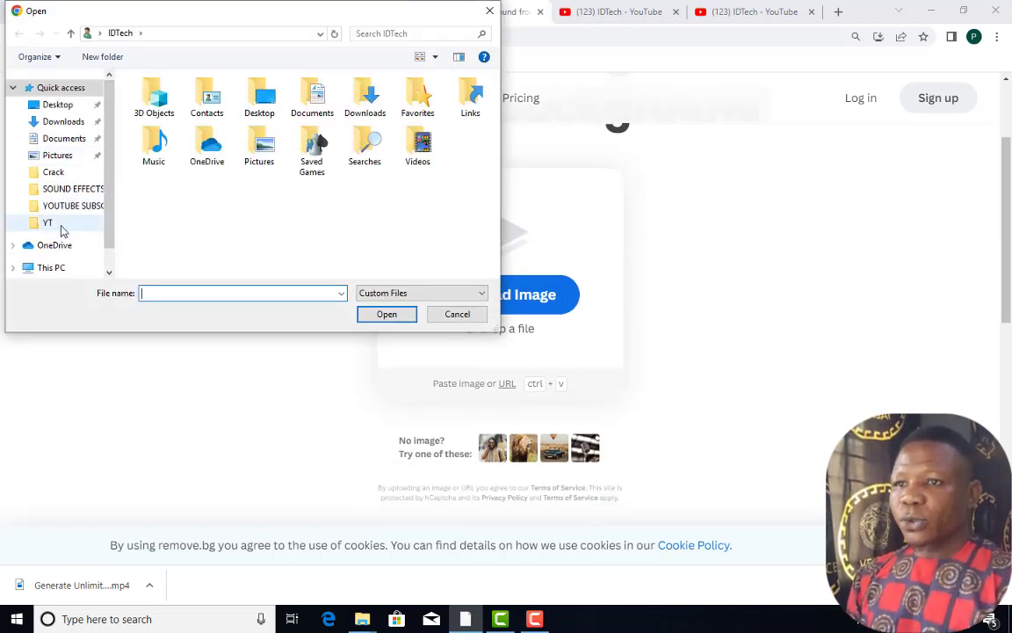
click(57, 105)
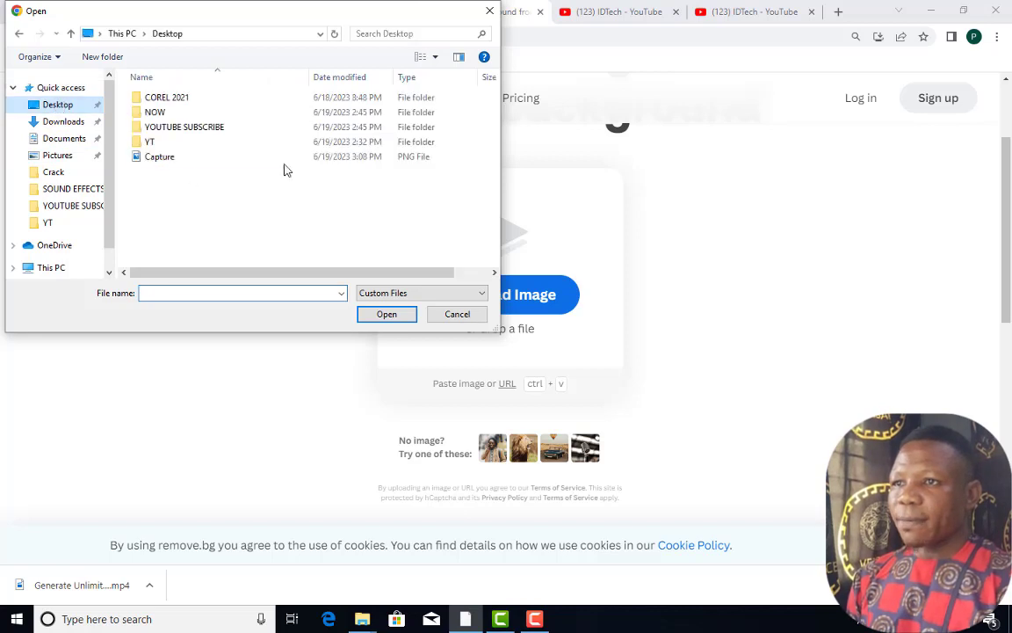
click(177, 119)
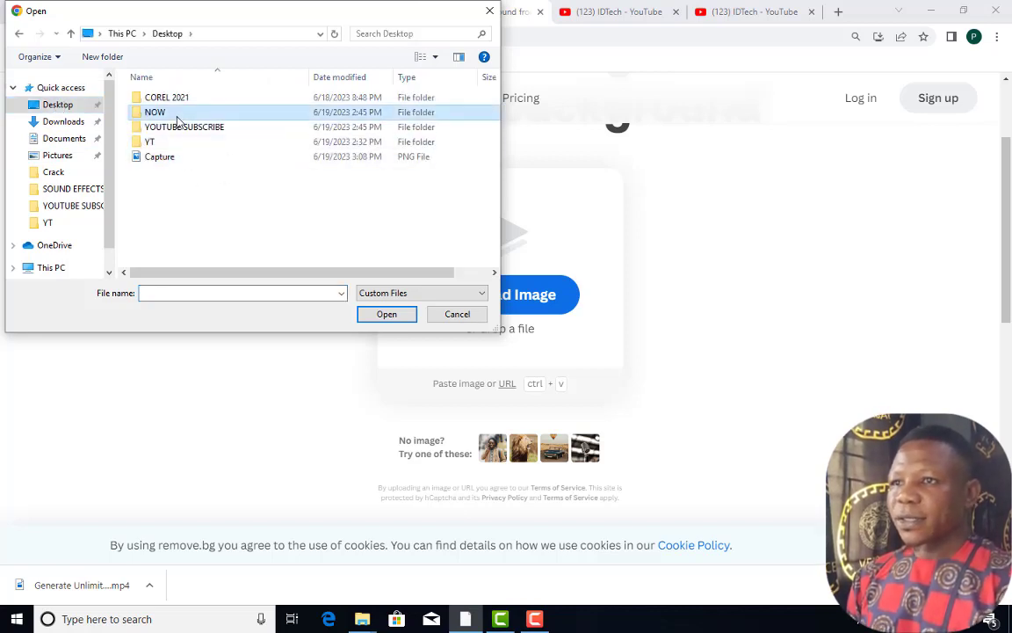
double_click(177, 114)
click(165, 105)
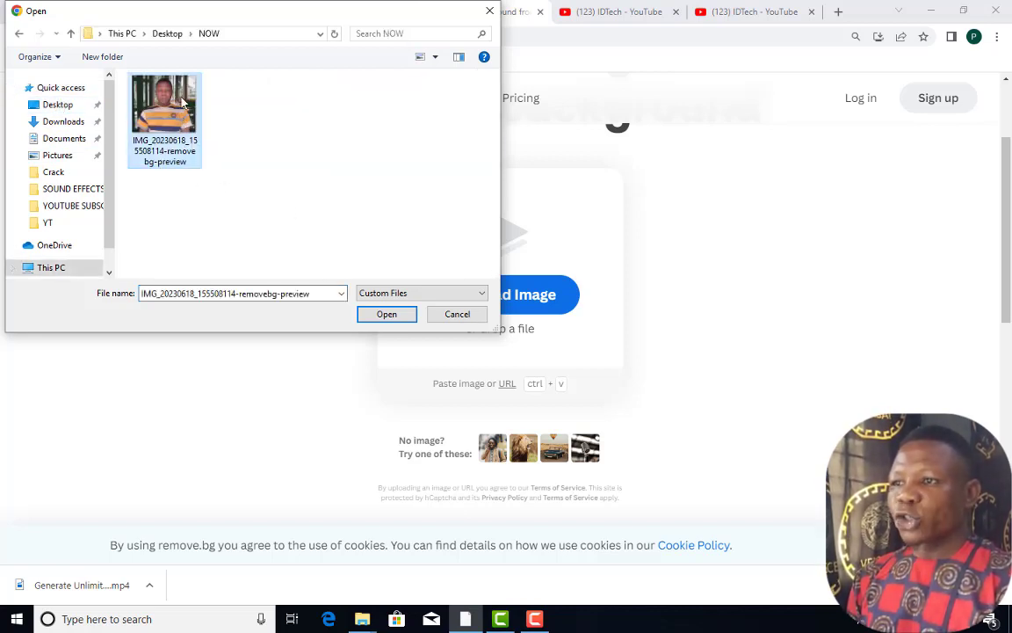
click(387, 315)
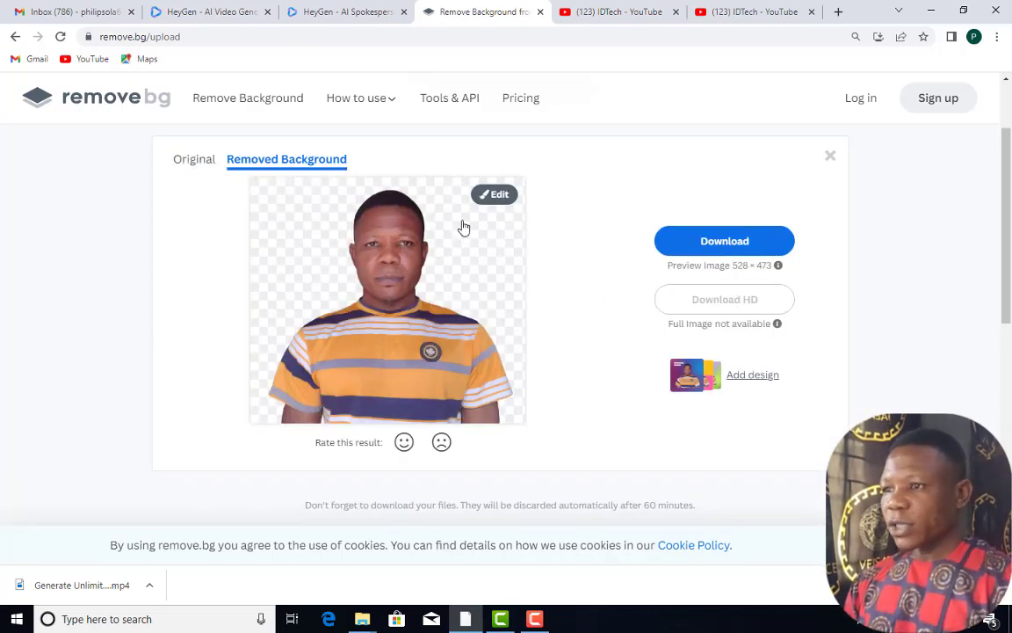
Compare the original photo with the background-free version, download the preview image and return to the HeyGen editor.
click(192, 160)
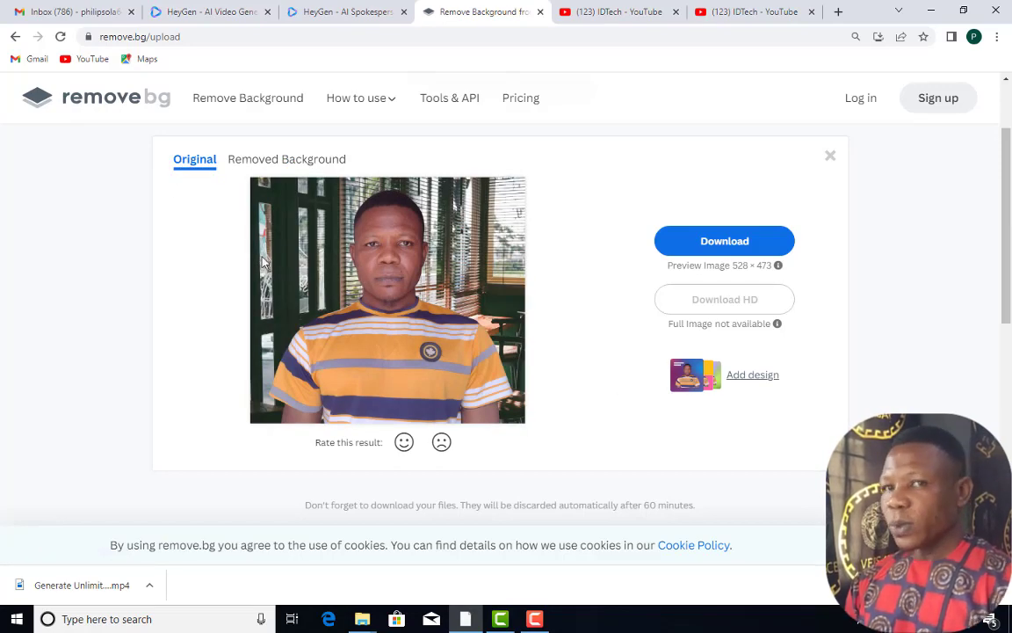
click(309, 162)
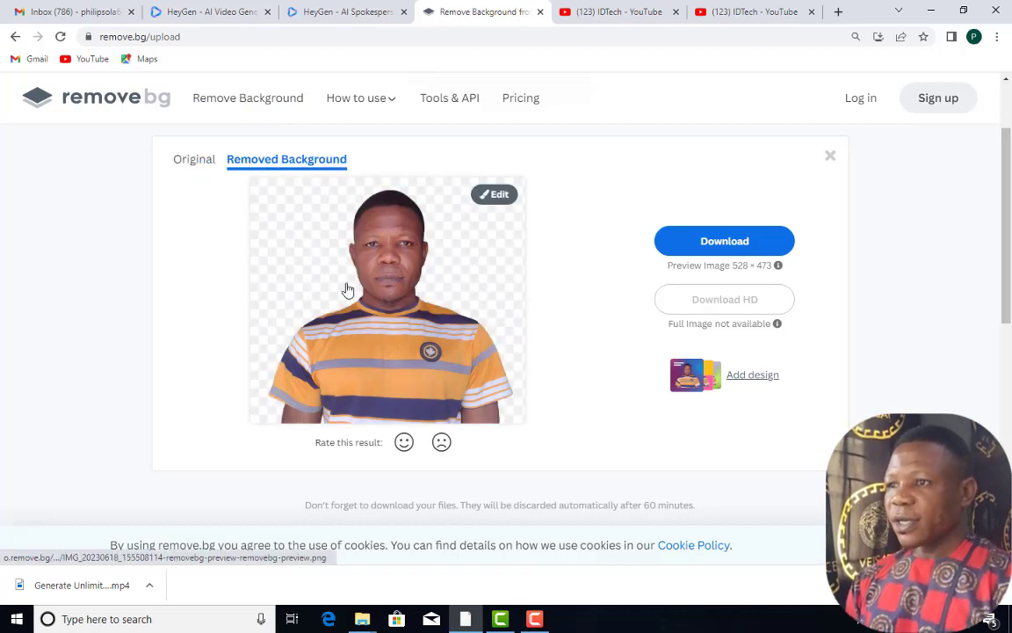
click(727, 243)
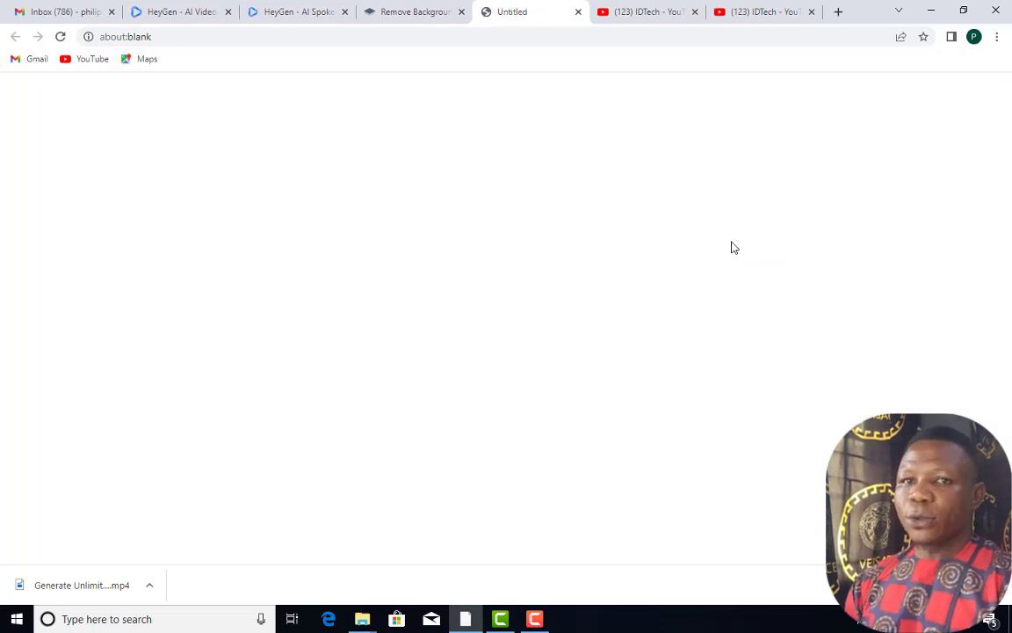
click(540, 12)
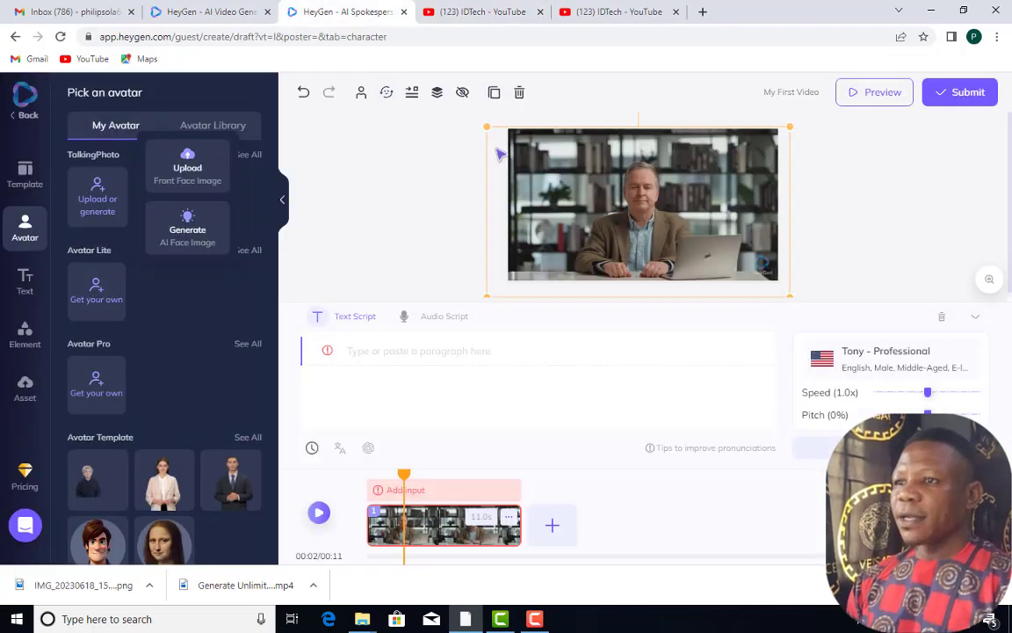
Start uploading a front face image for the TalkingPhoto and sign in to HeyGen with the existing Google account.
click(190, 169)
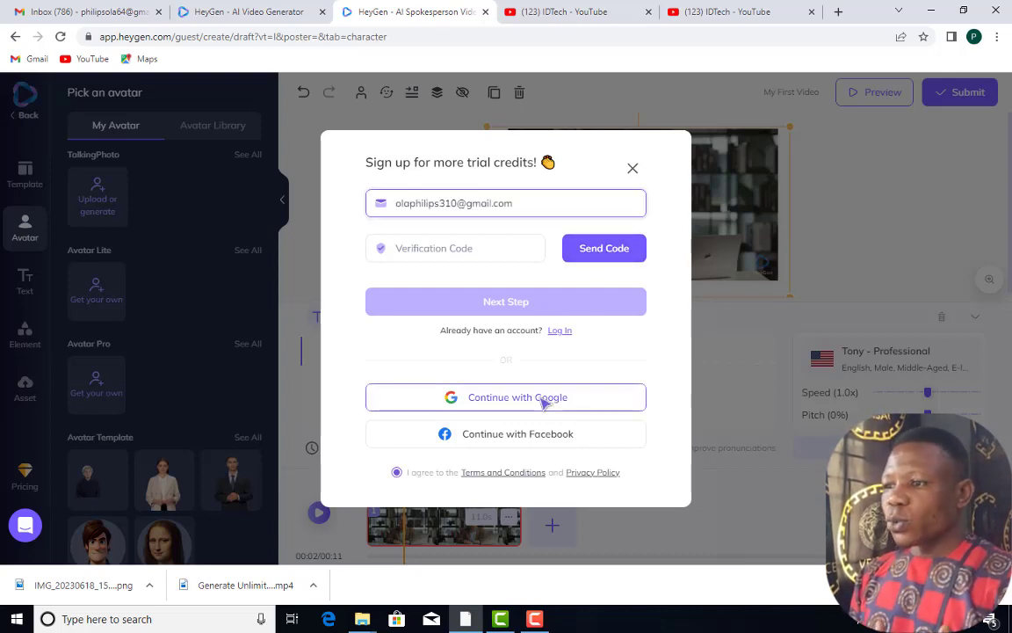
click(544, 402)
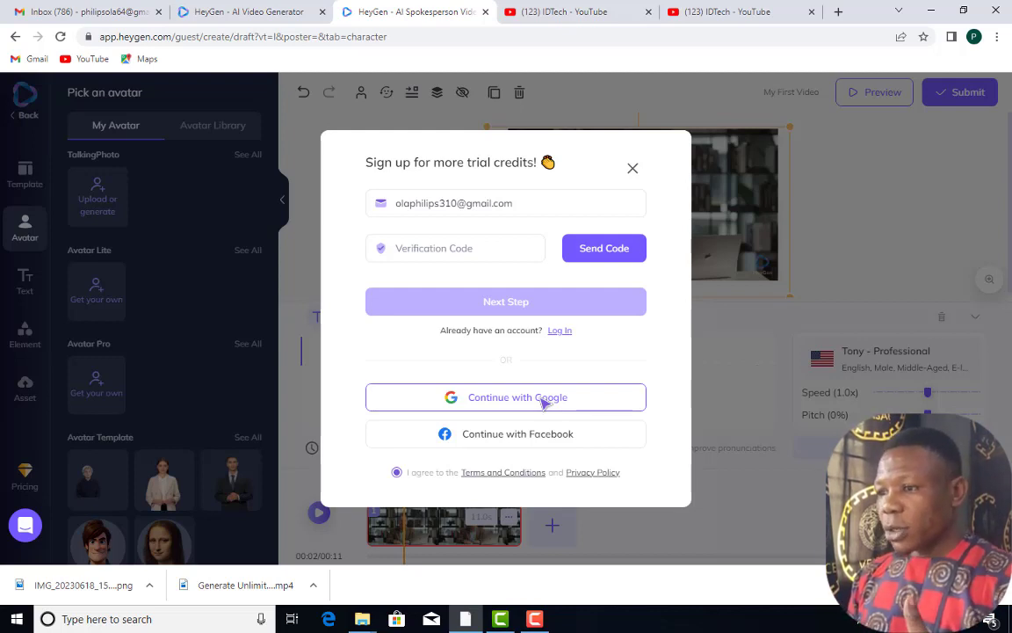
click(545, 401)
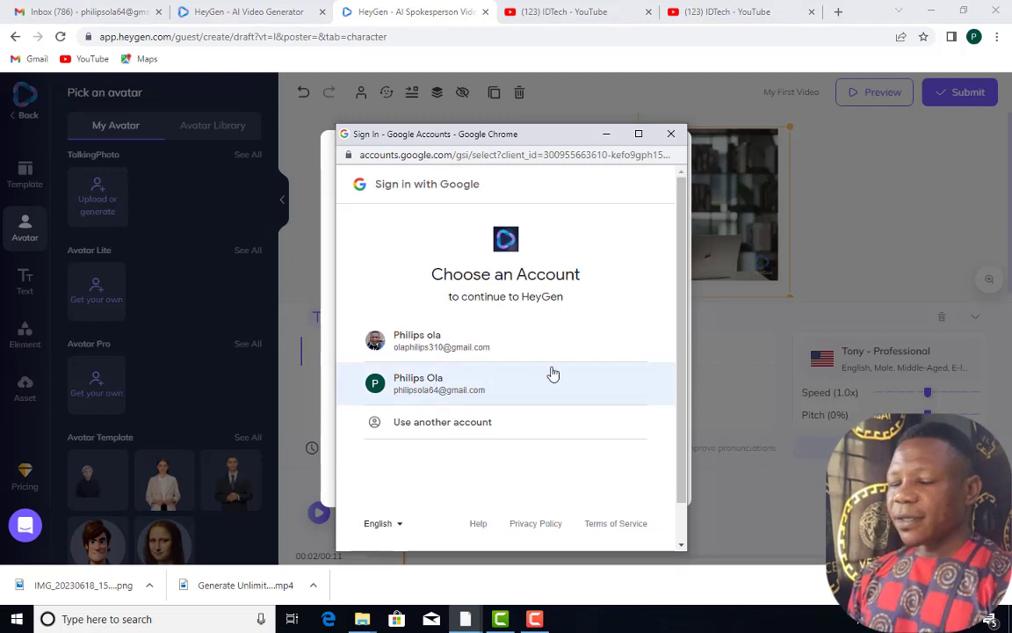
click(508, 349)
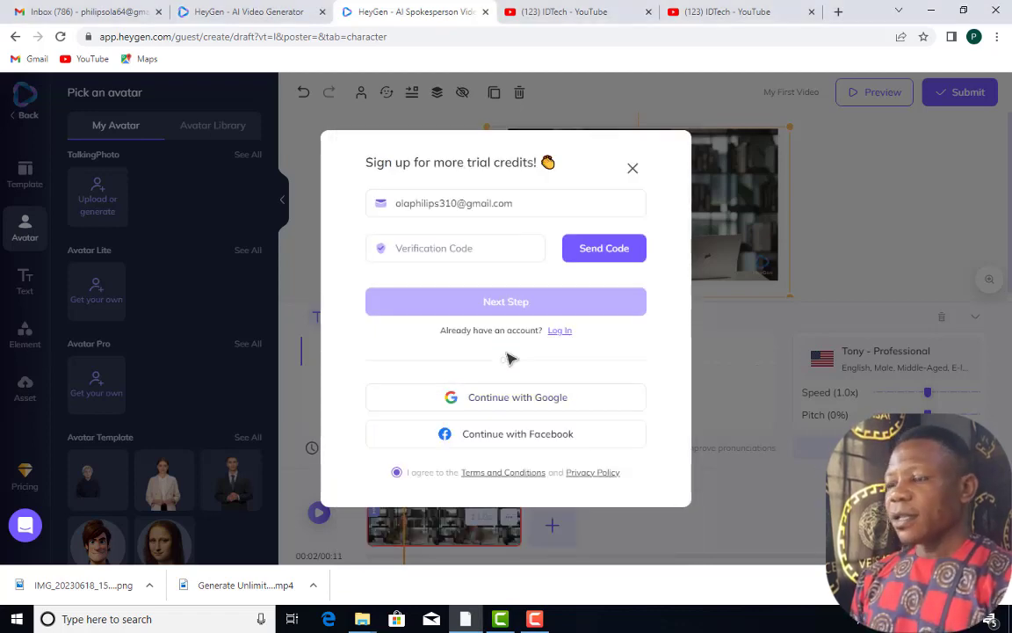
click(550, 409)
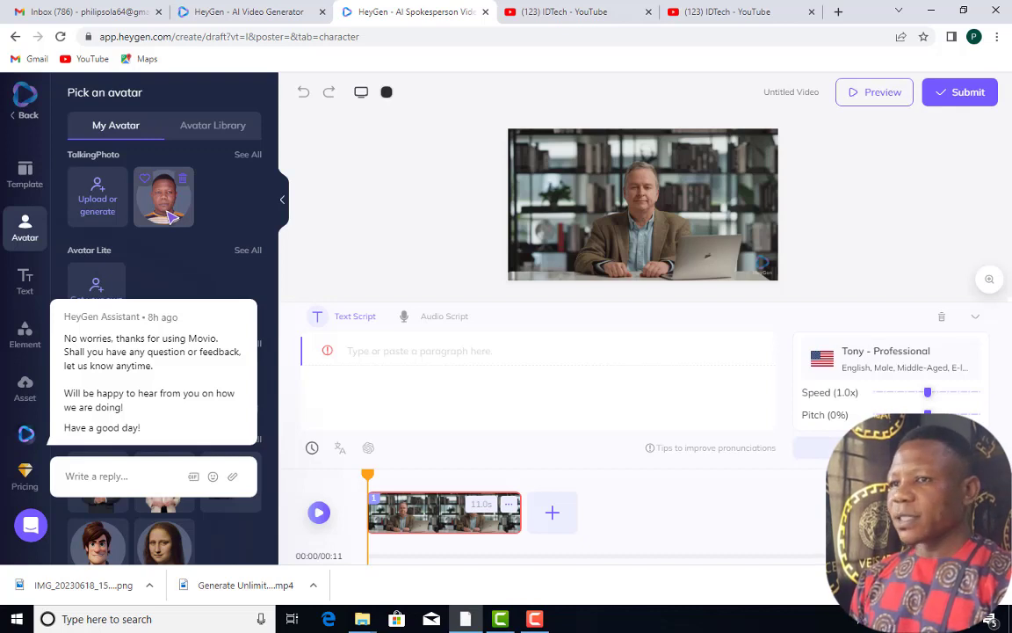
Replace the scene's avatar with the personal TalkingPhoto and move it to the left side of the scene.
click(169, 217)
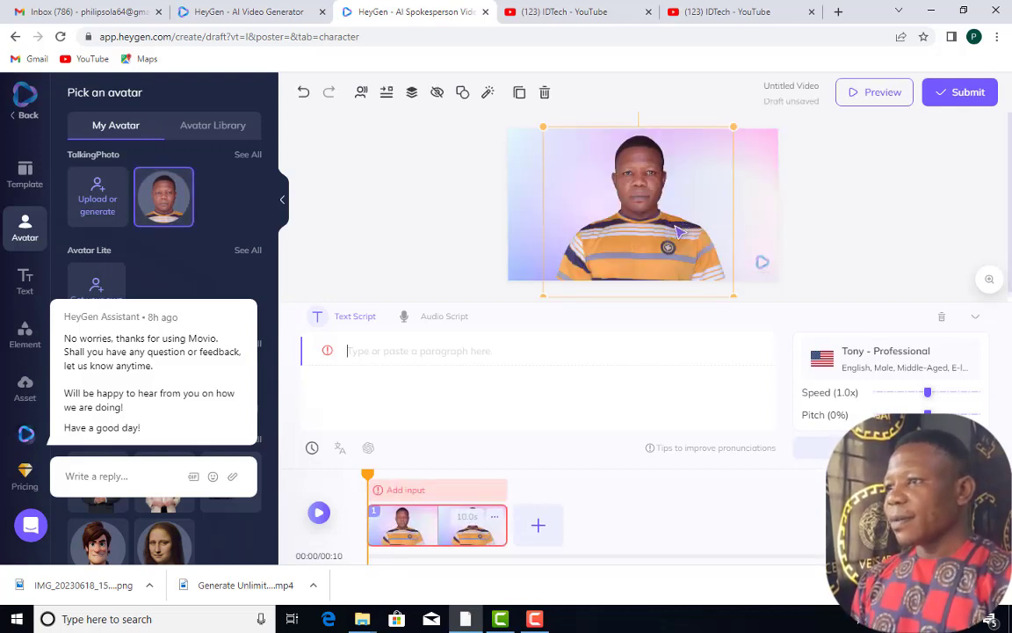
drag(677, 231, 642, 230)
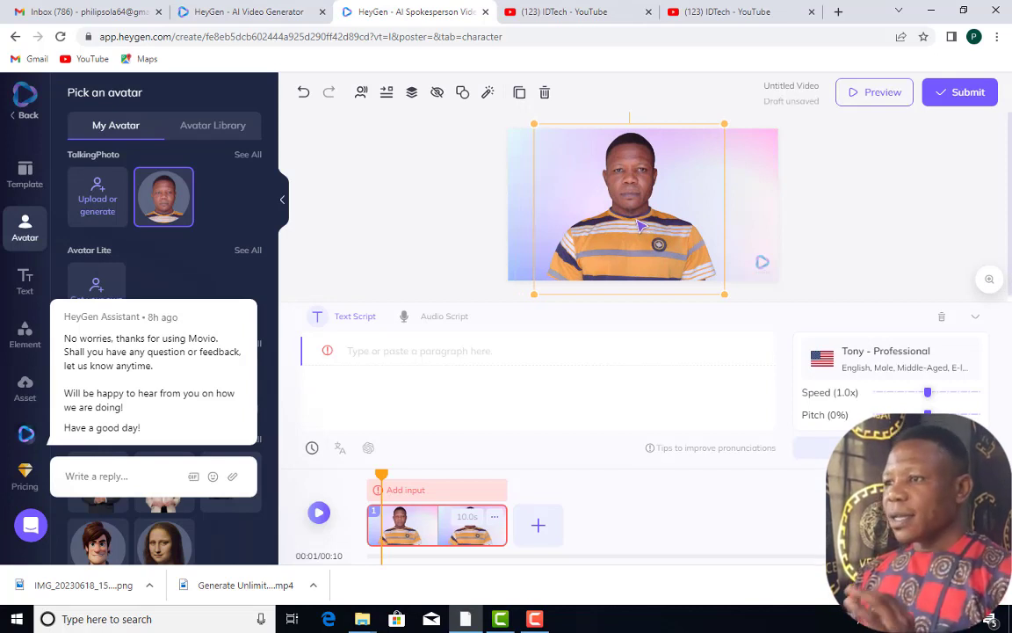
drag(639, 226, 587, 236)
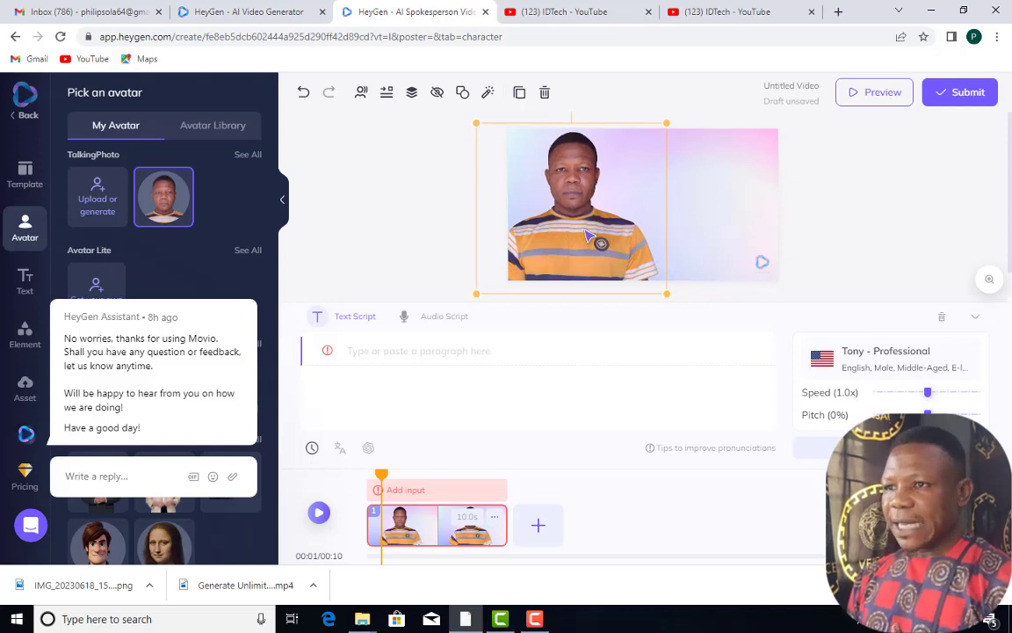
click(311, 247)
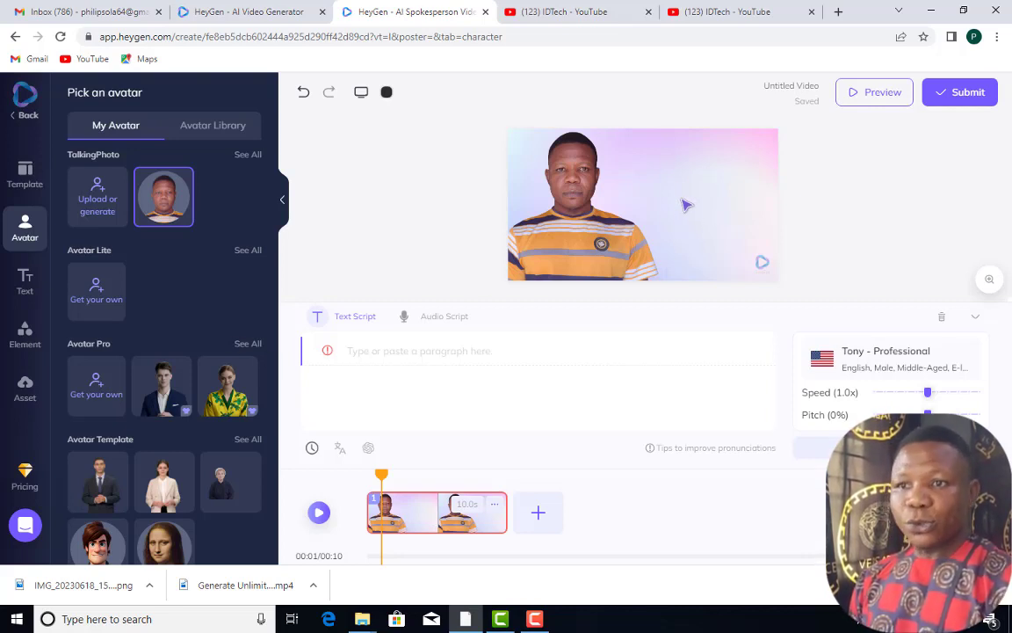
Add the swimming pool stock image to the scene and make it replace the background.
click(26, 333)
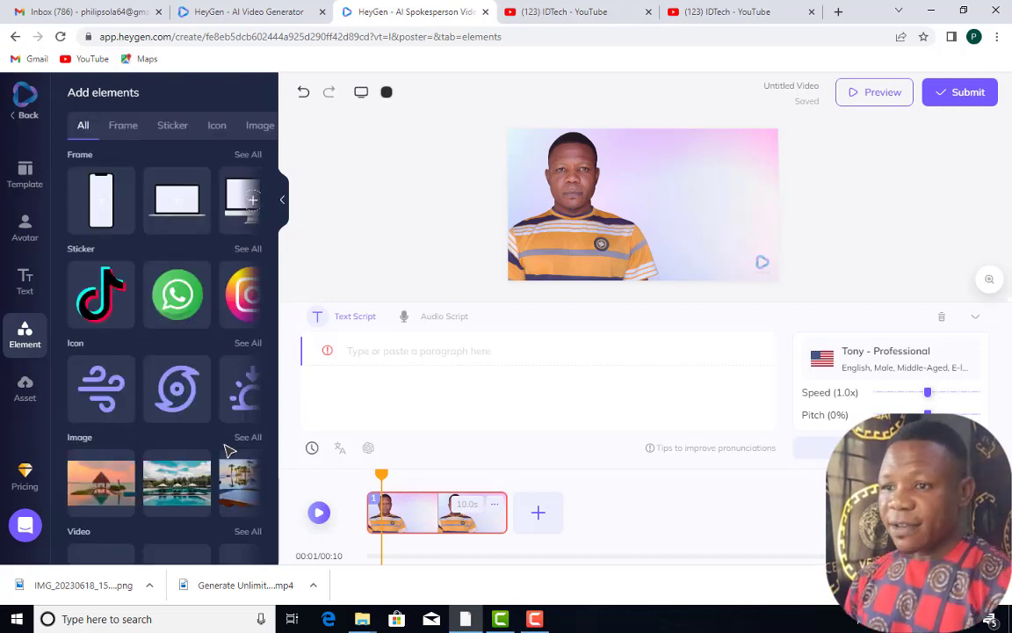
scroll(192, 419, down, 1)
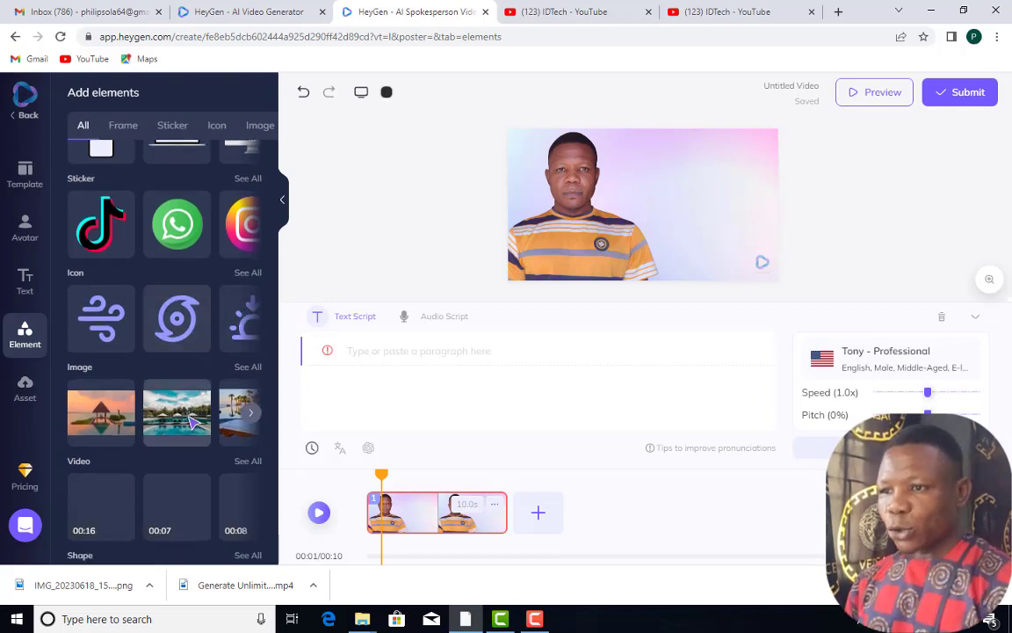
scroll(192, 419, down, 1)
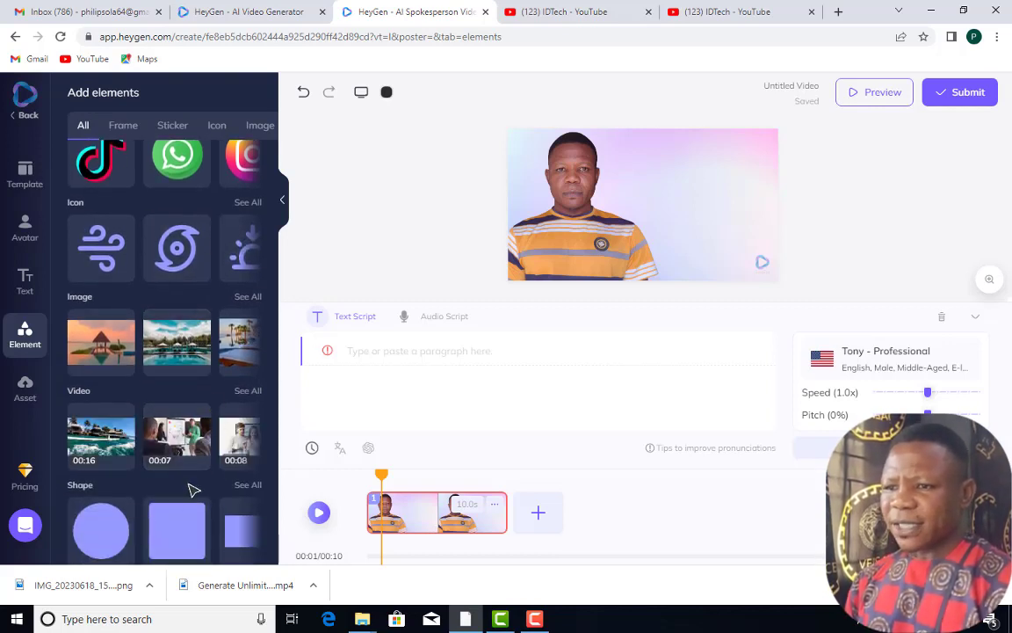
scroll(176, 421, down, 1)
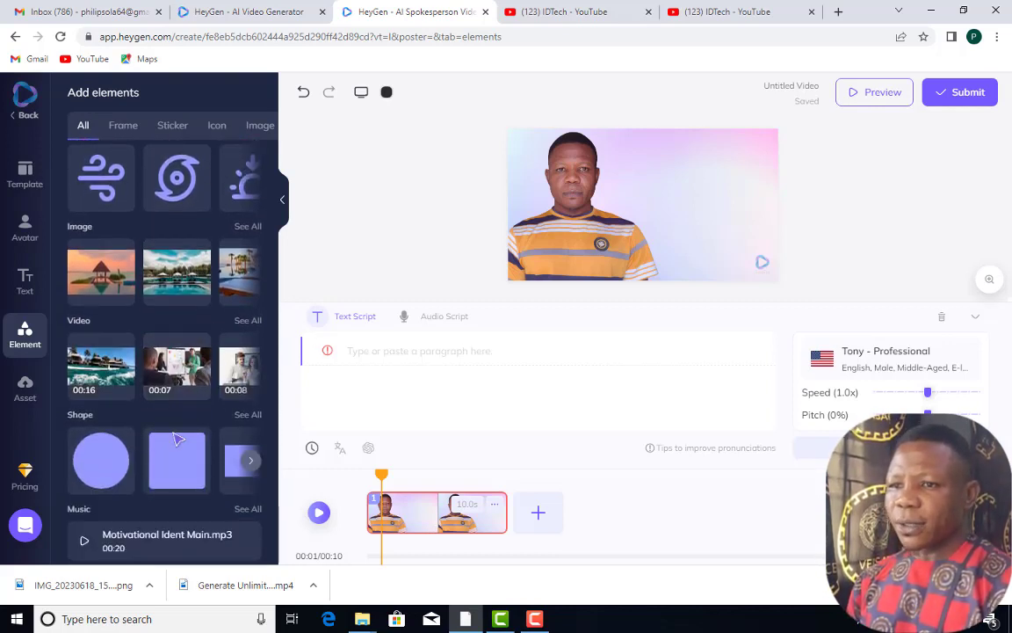
click(184, 279)
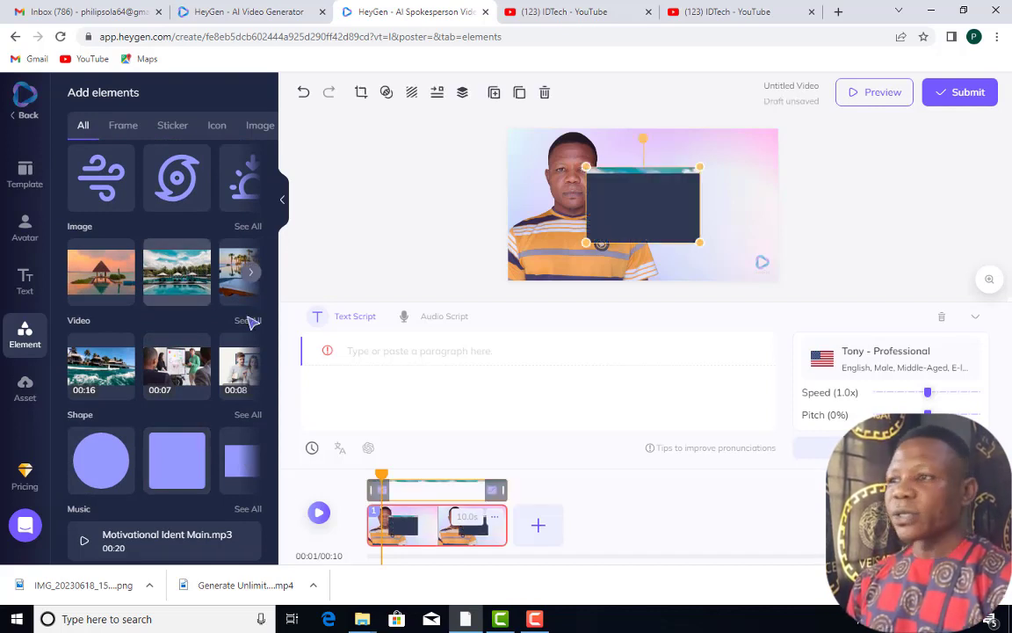
right_click(642, 211)
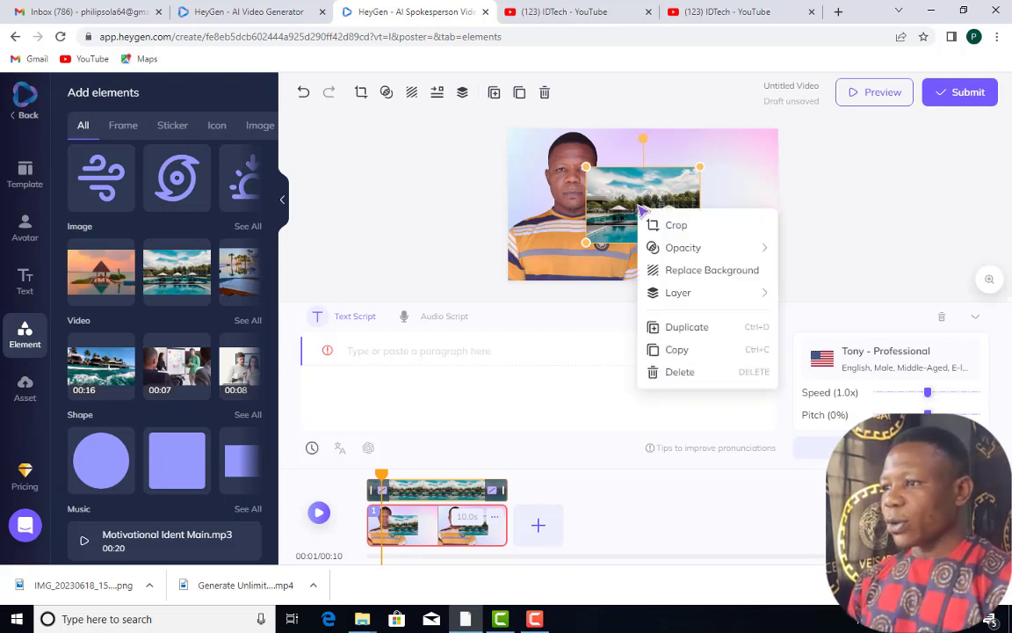
click(707, 273)
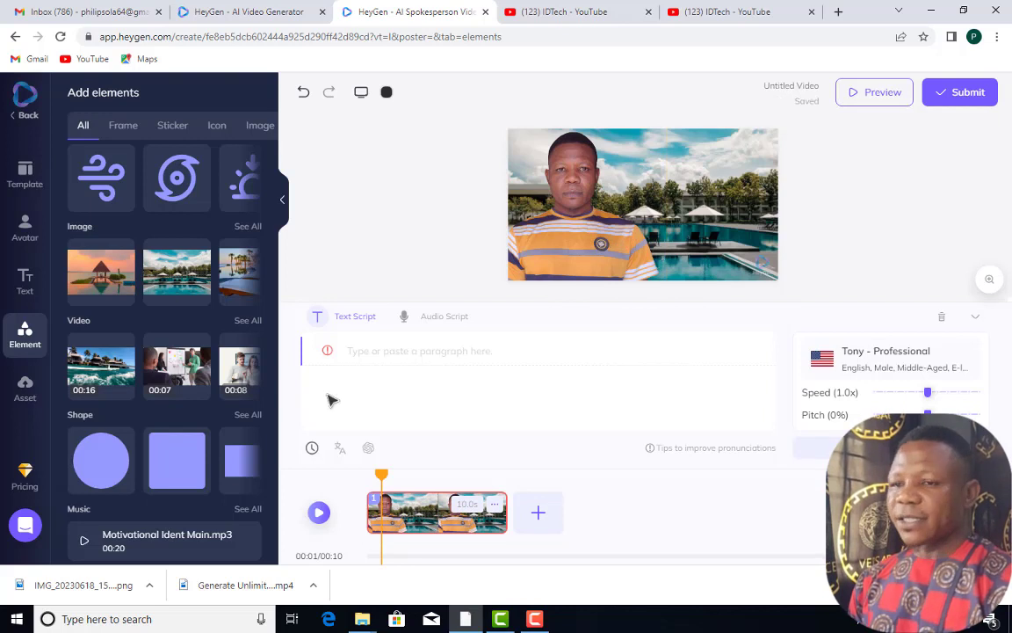
Place a rectangle shape on the right half of the scene, beside the avatar.
scroll(147, 400, down, 1)
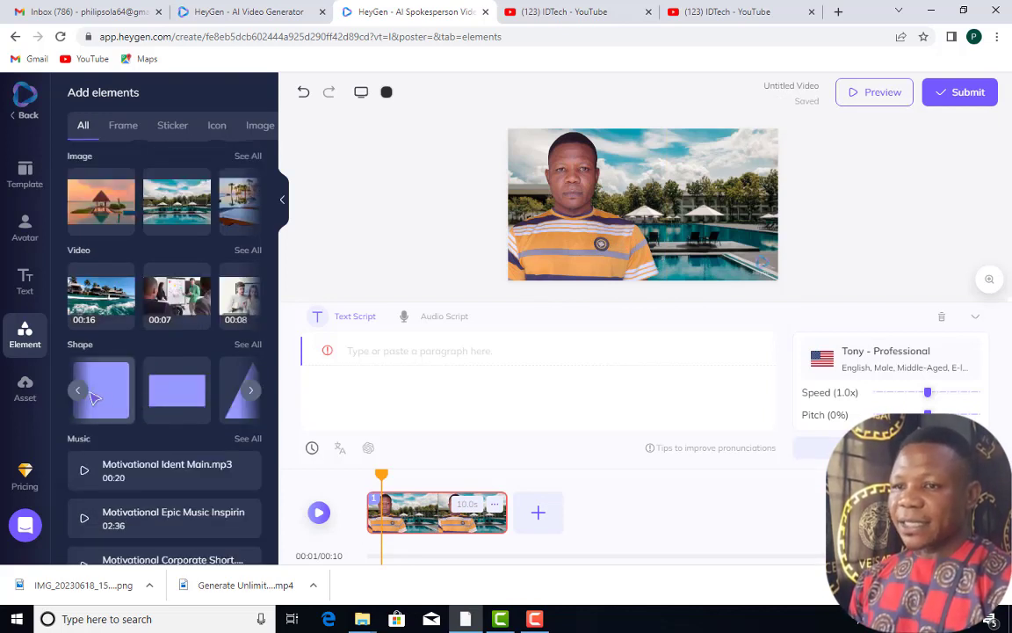
scroll(158, 400, up, 1)
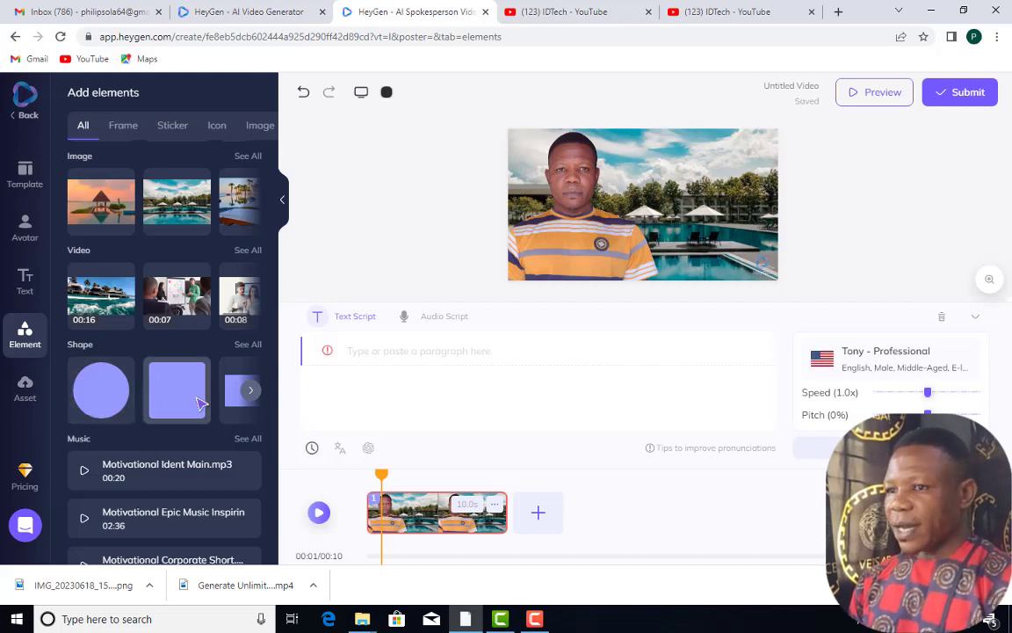
click(250, 389)
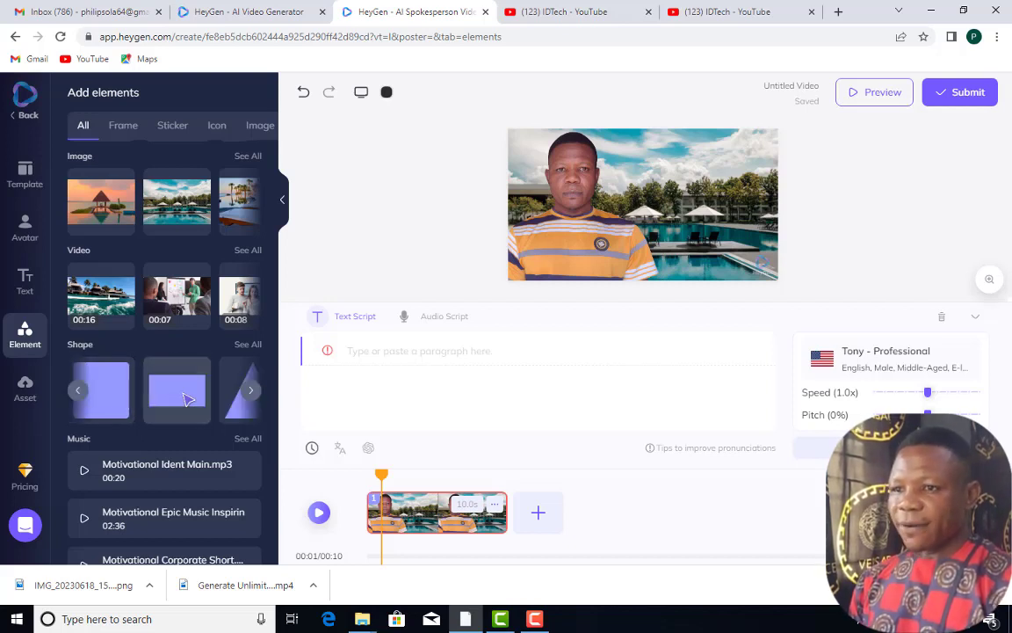
drag(174, 394, 719, 204)
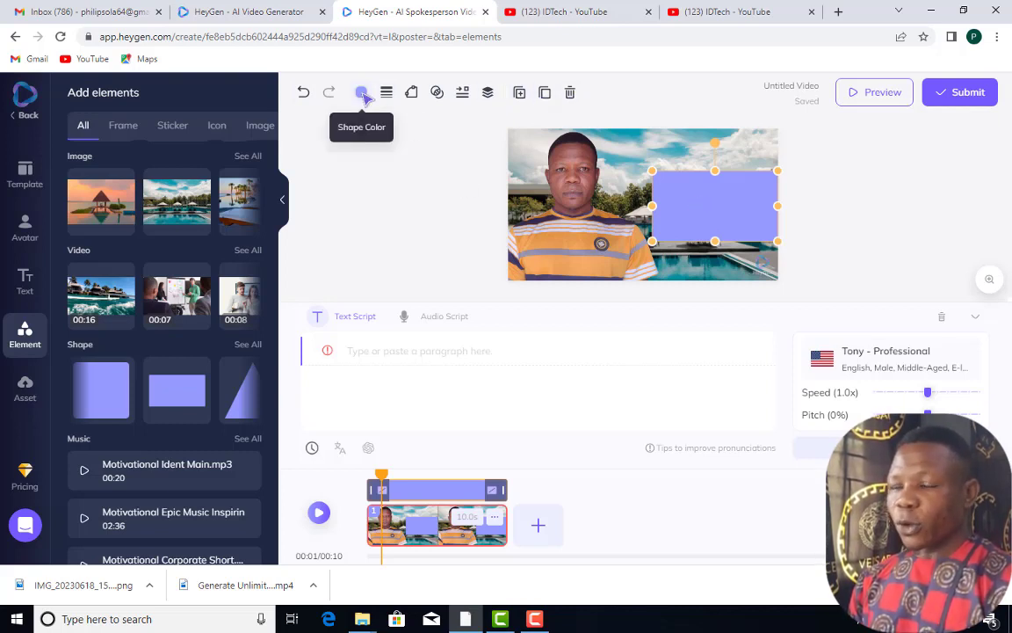
Set the rectangle's color to dark purple #592178 and try sampling another color from the avatar's shirt with the eyedropper.
click(361, 93)
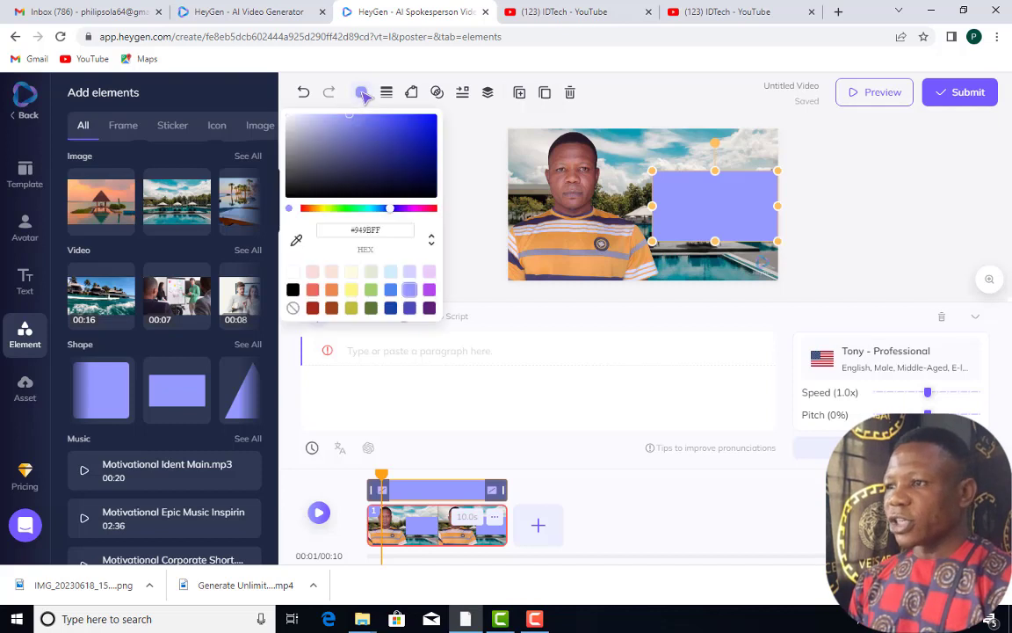
click(429, 309)
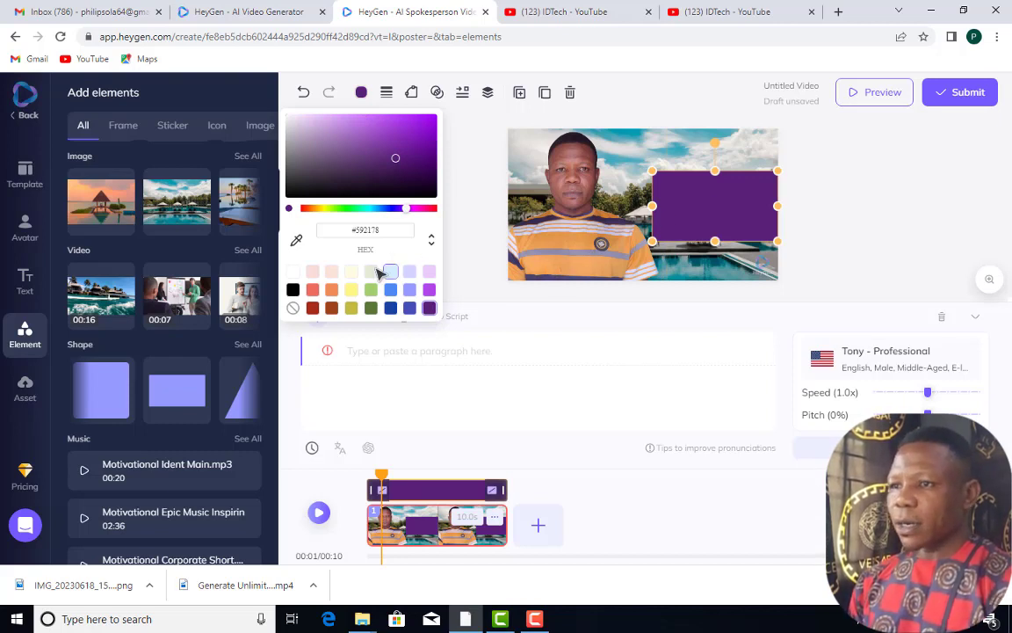
click(297, 243)
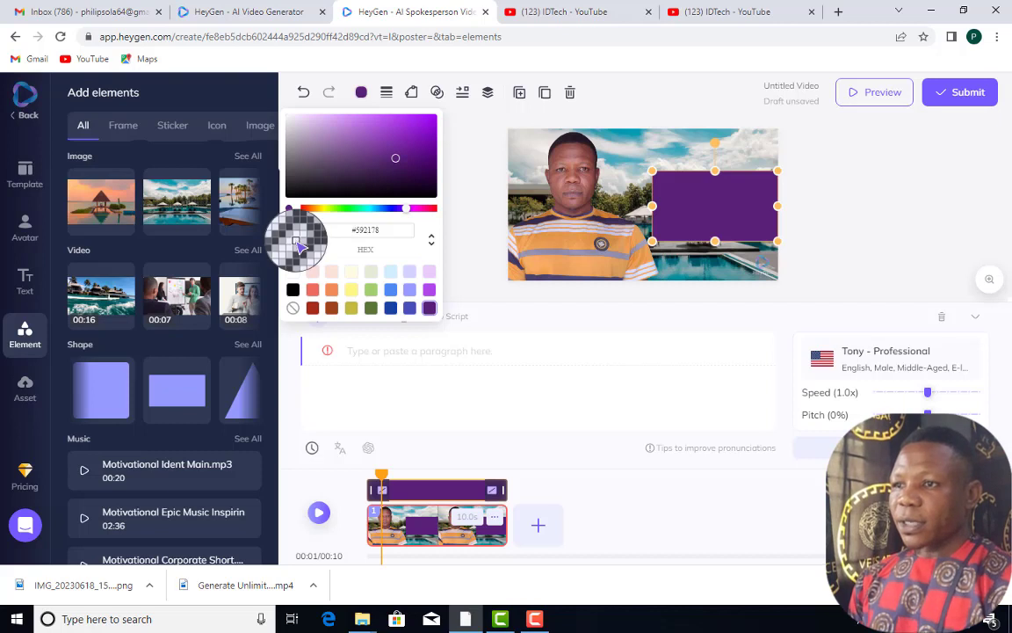
click(600, 221)
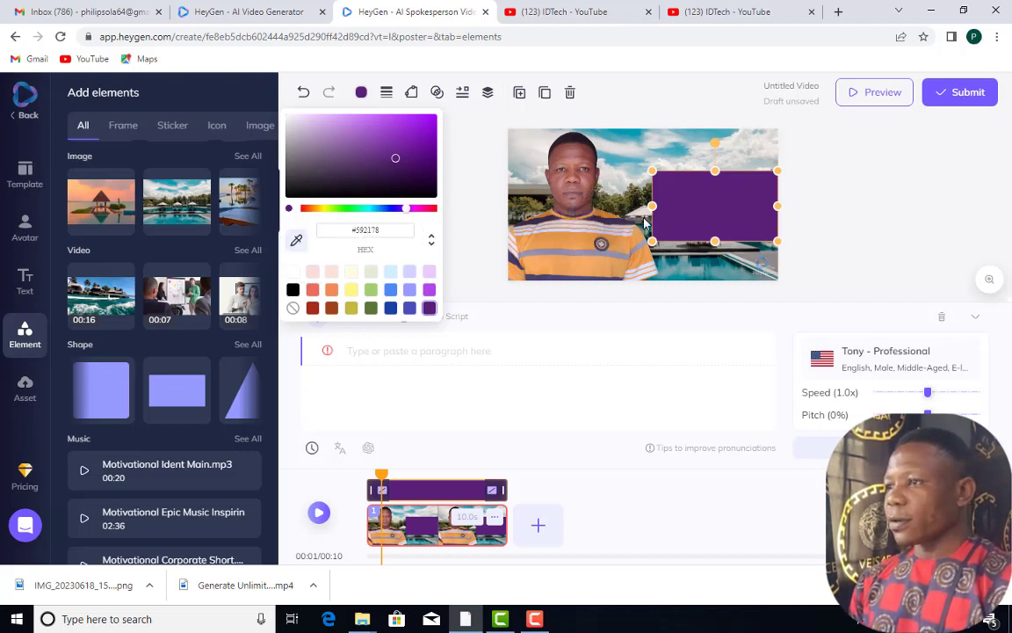
Recolor the rectangle with a dark shade sampled from the scene and set its opacity to 78%.
click(714, 247)
click(741, 224)
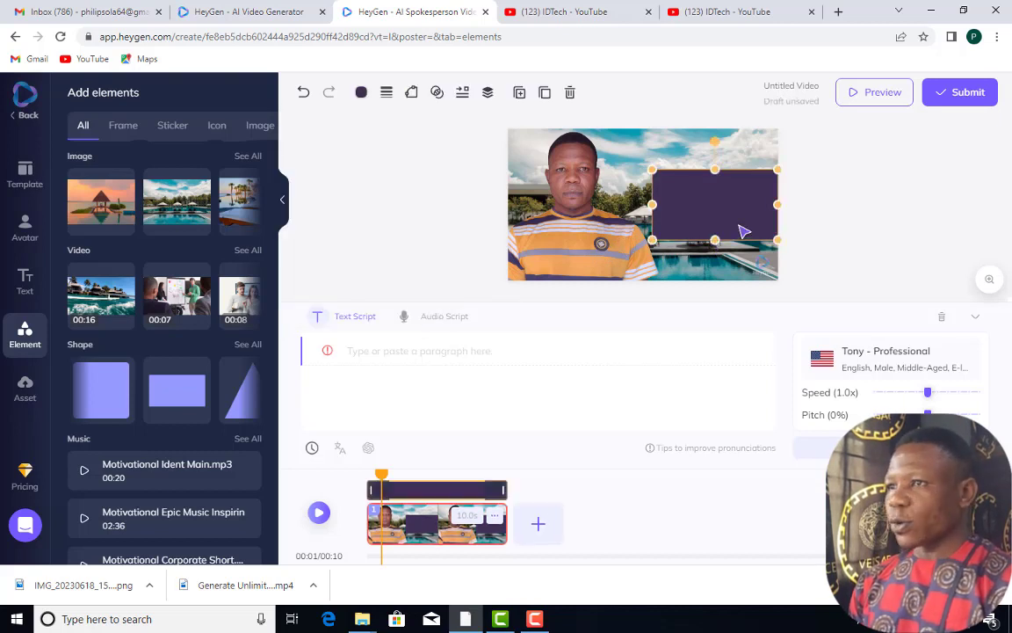
click(436, 92)
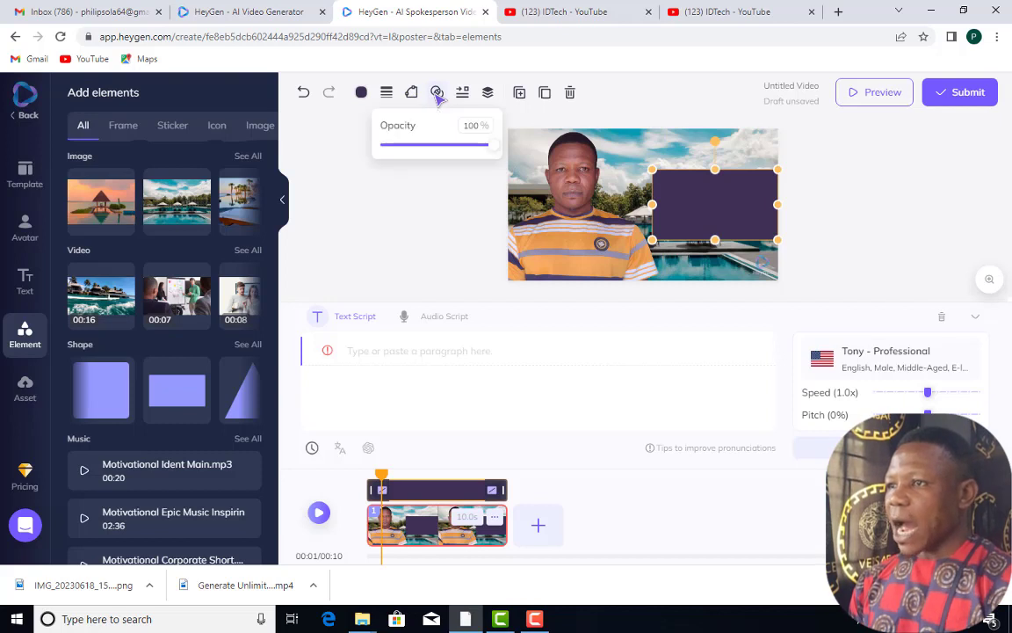
click(456, 146)
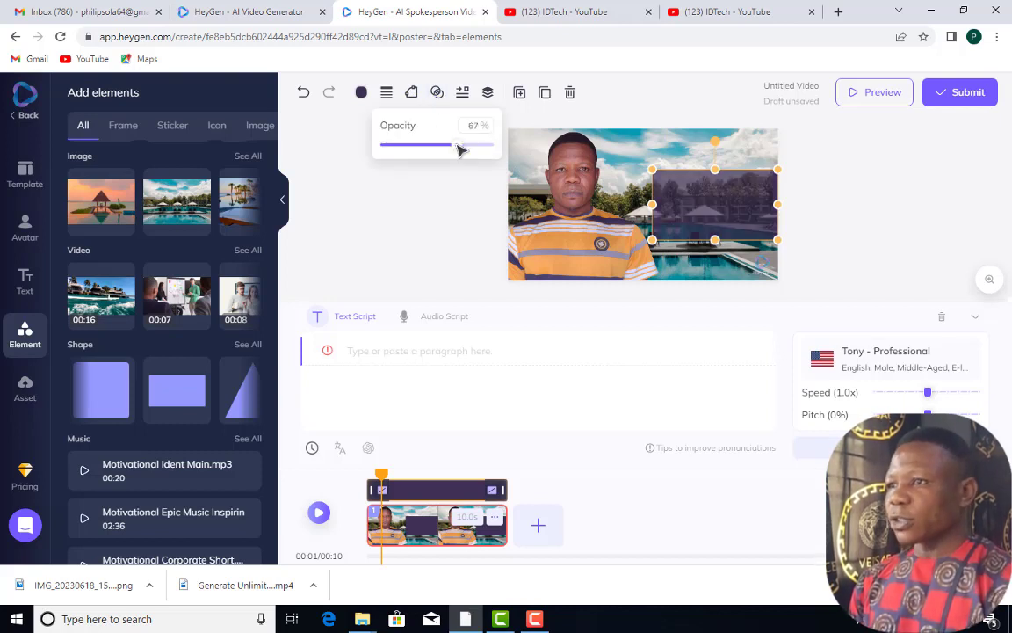
drag(461, 151, 470, 147)
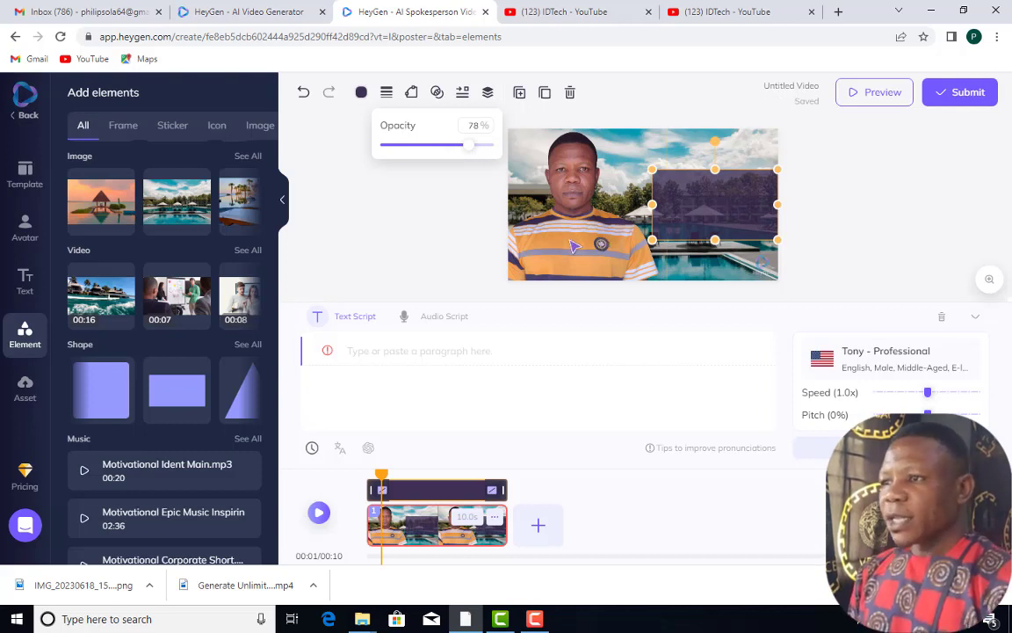
click(463, 229)
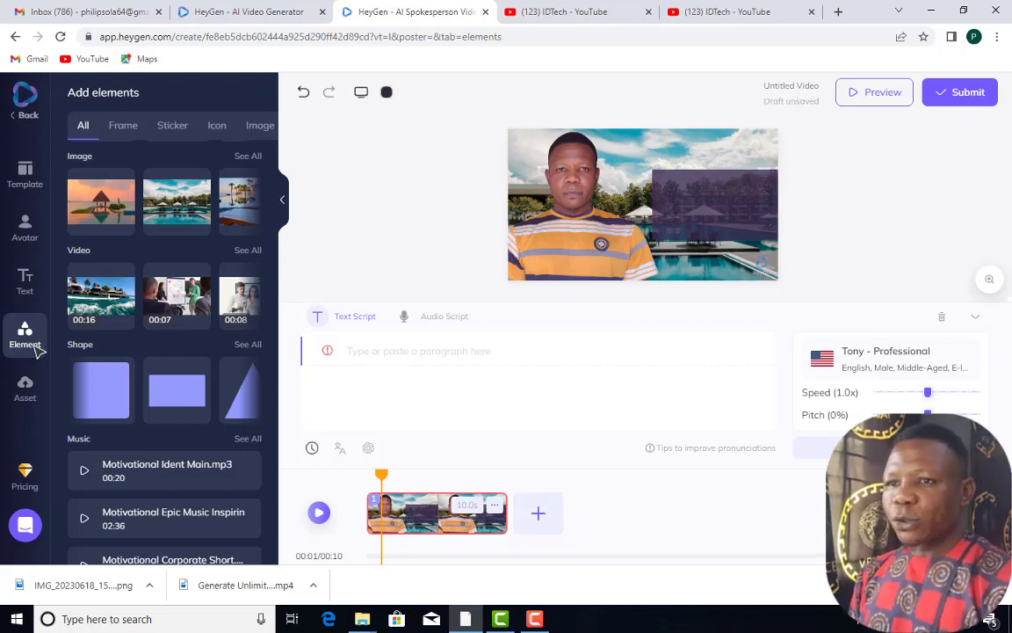
Add a title text to the scene, place it over the rectangle, and set its color to white.
click(26, 283)
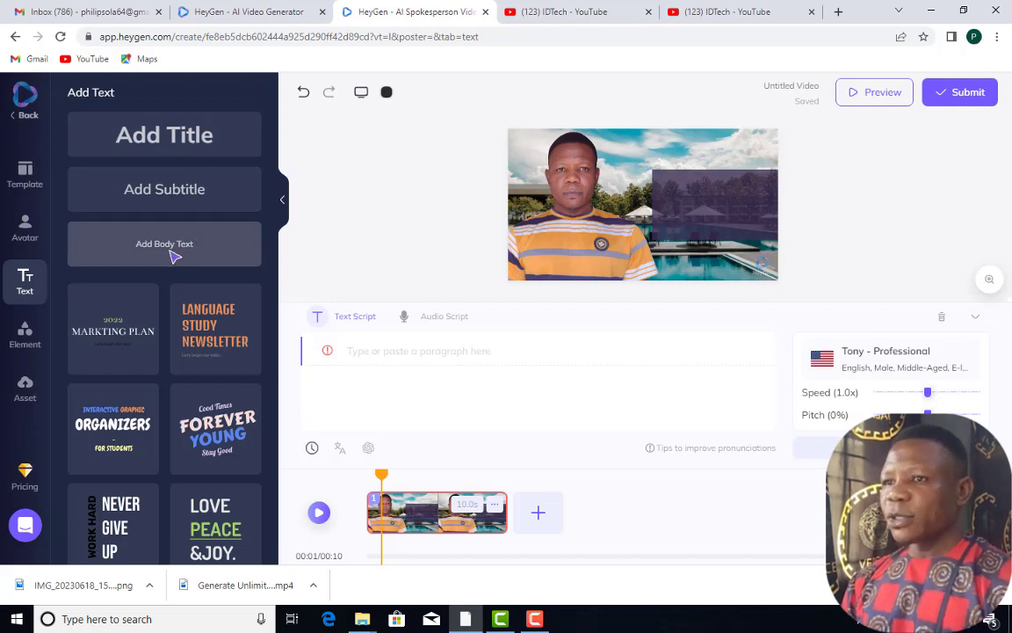
click(179, 147)
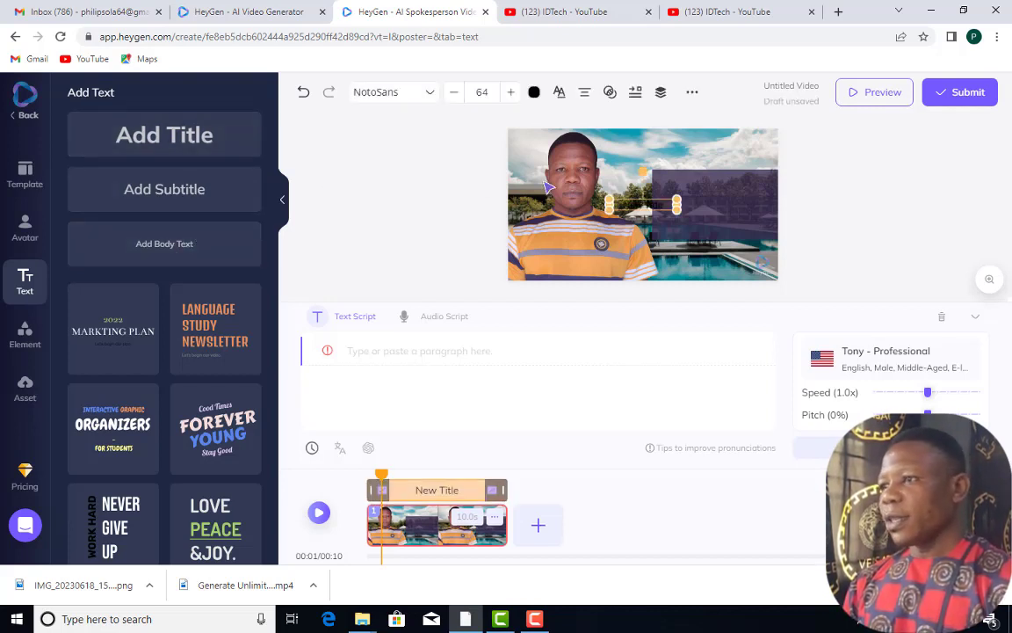
drag(667, 207, 731, 210)
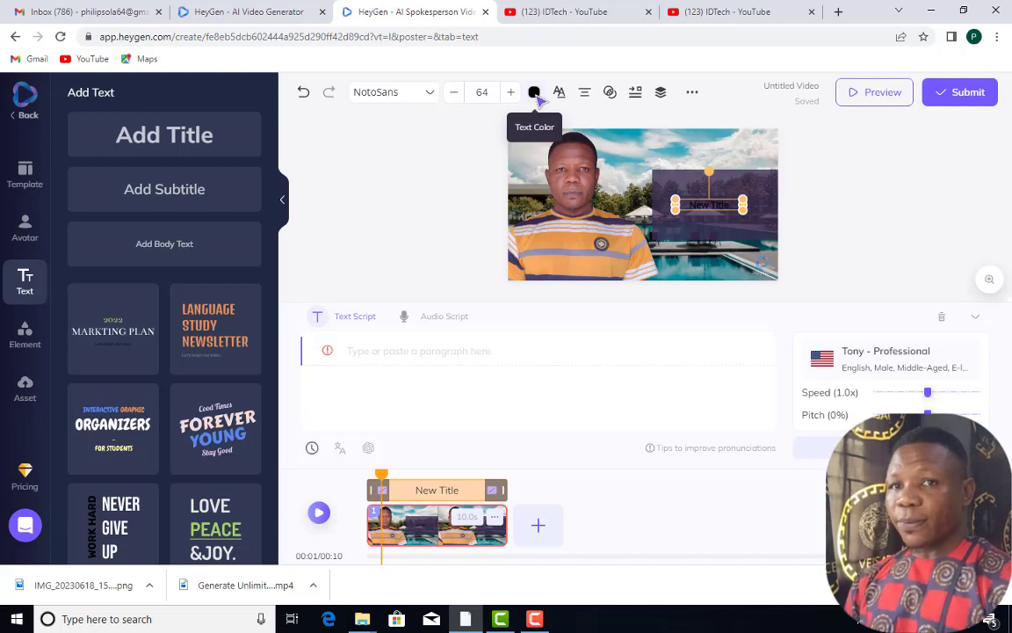
click(535, 91)
drag(481, 165, 381, 12)
click(501, 180)
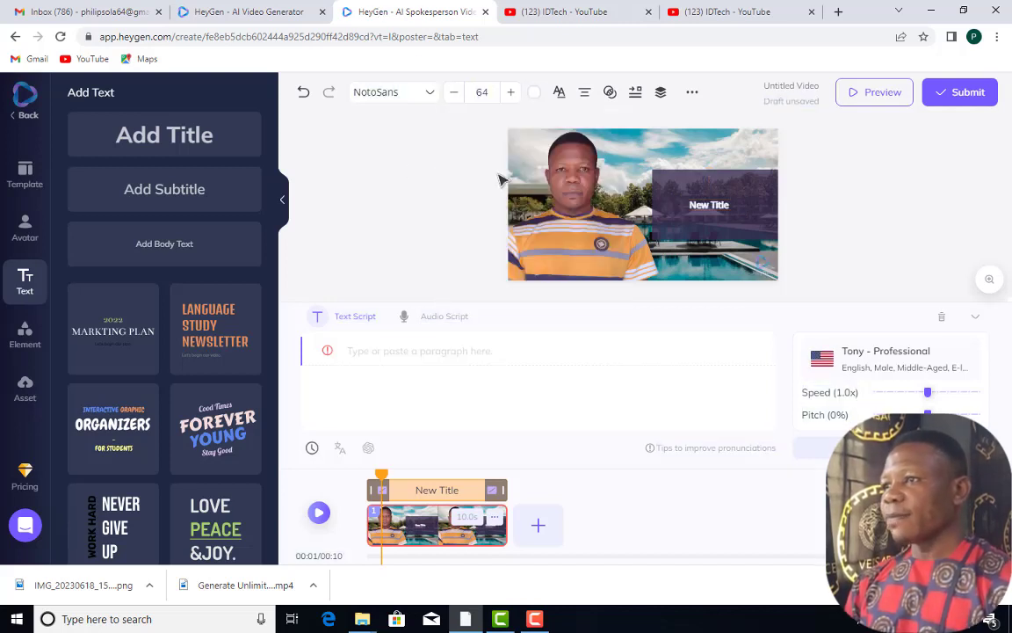
click(726, 204)
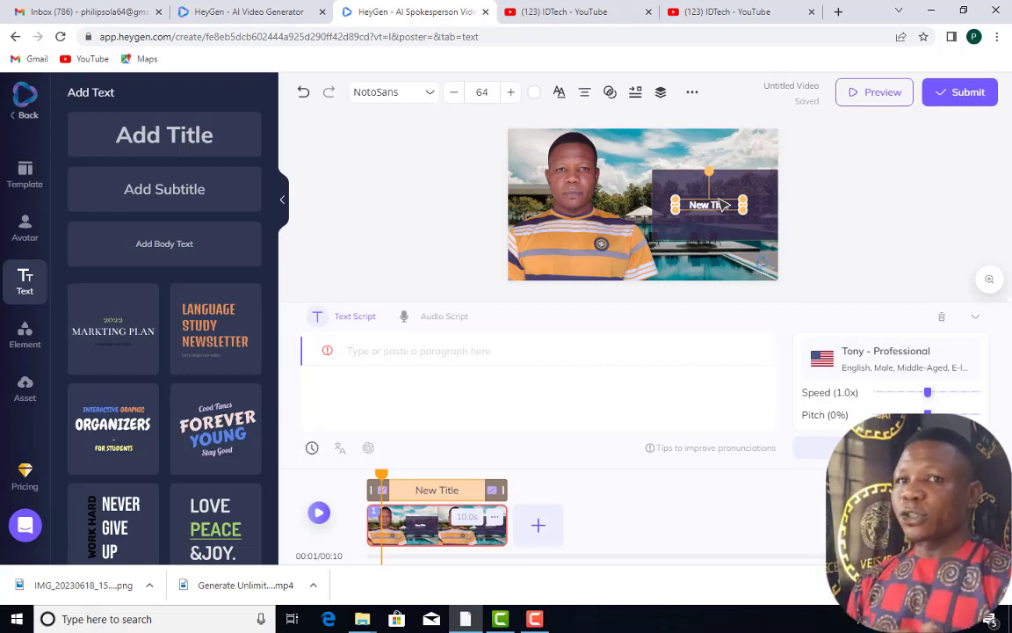
Search for "chatgpt" in a new browser tab and open the Introducing ChatGPT result.
key(ctrl+t)
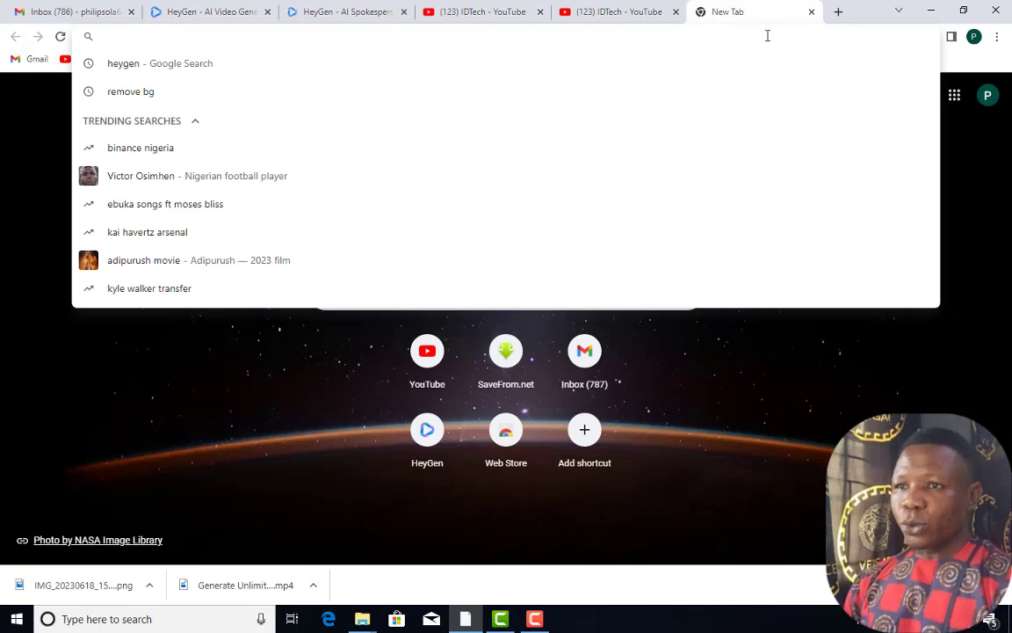
text(chatgpt)
key(Return)
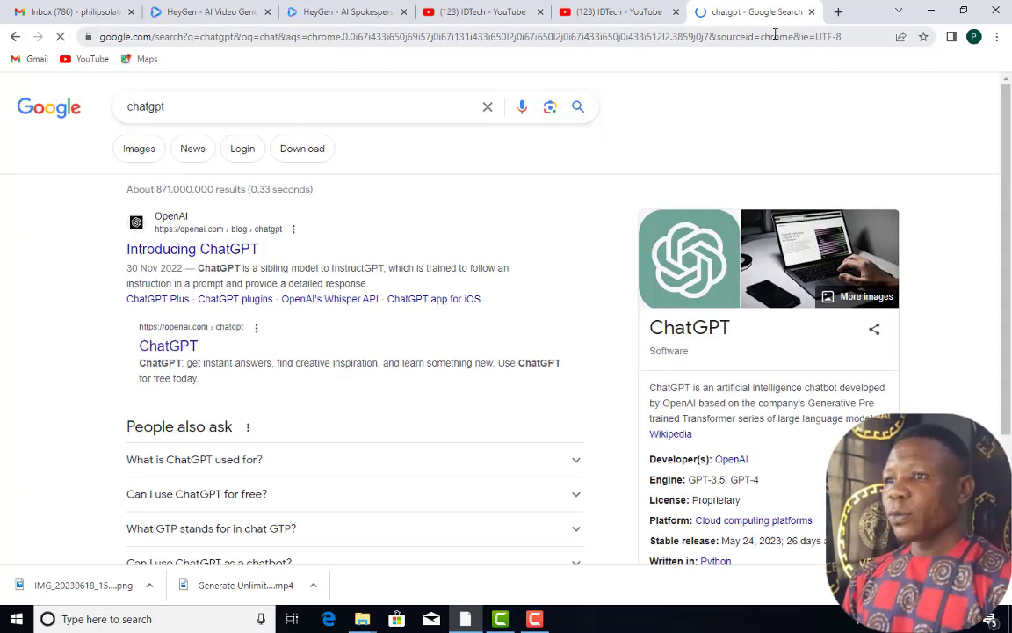
click(203, 249)
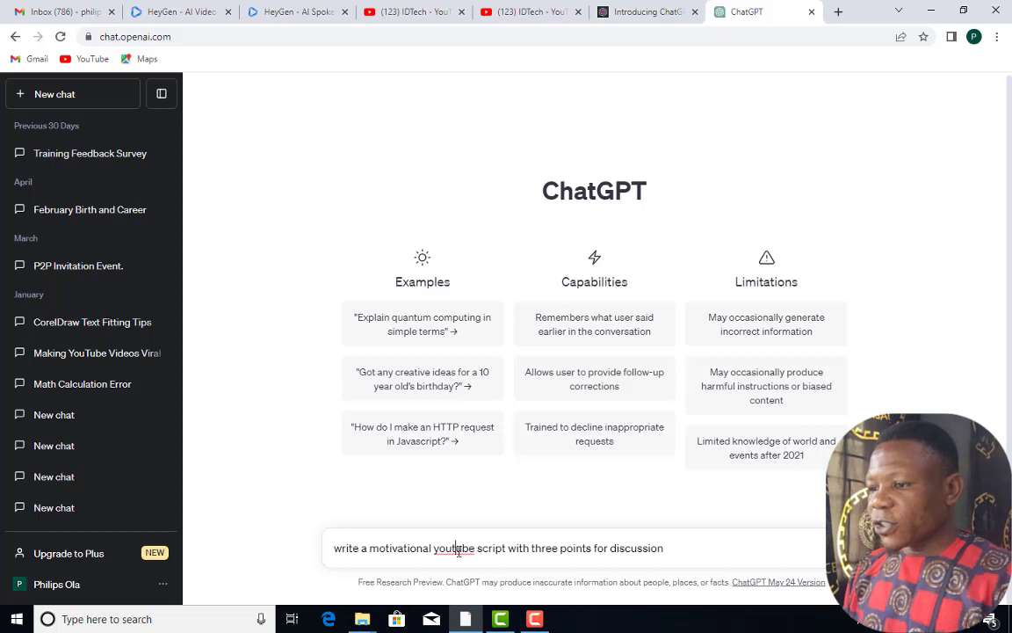
Correct "youtube" to "YouTube" in the motivational script prompt, send it to ChatGPT, and read through the generated script.
right_click(457, 548)
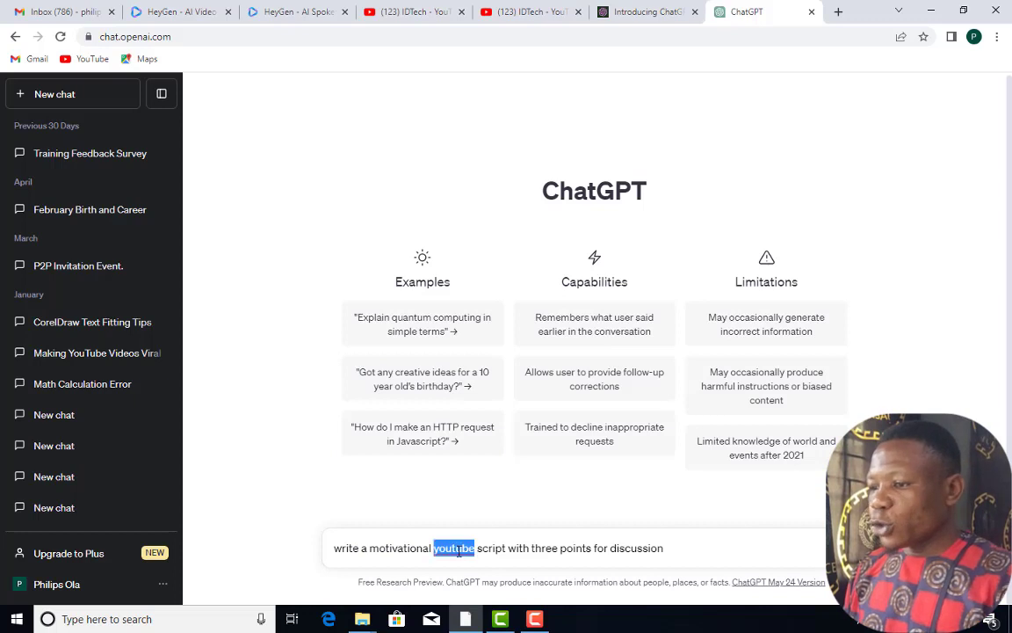
click(492, 354)
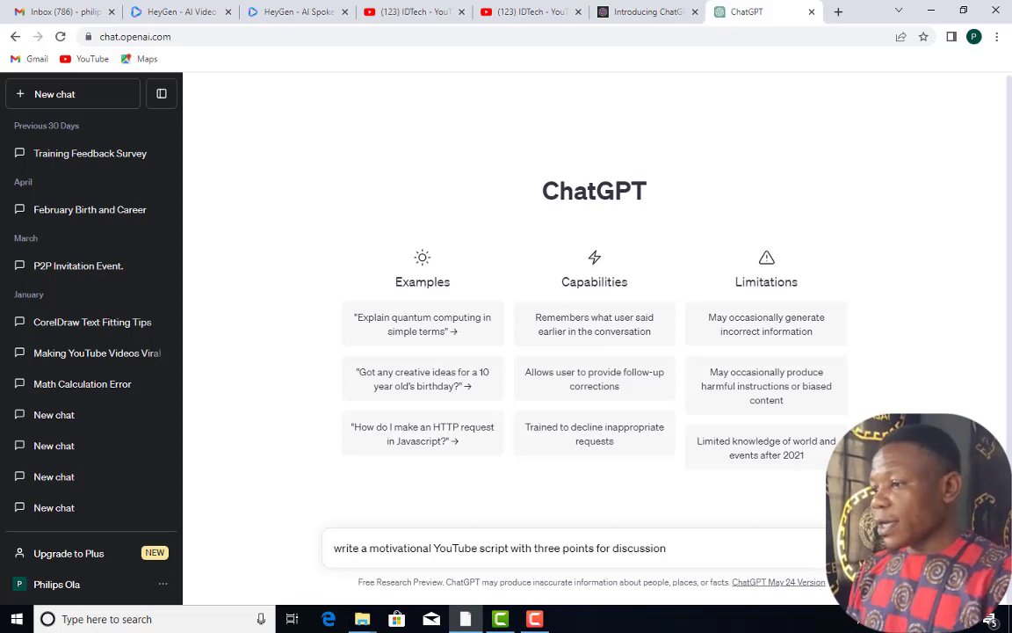
key(Return)
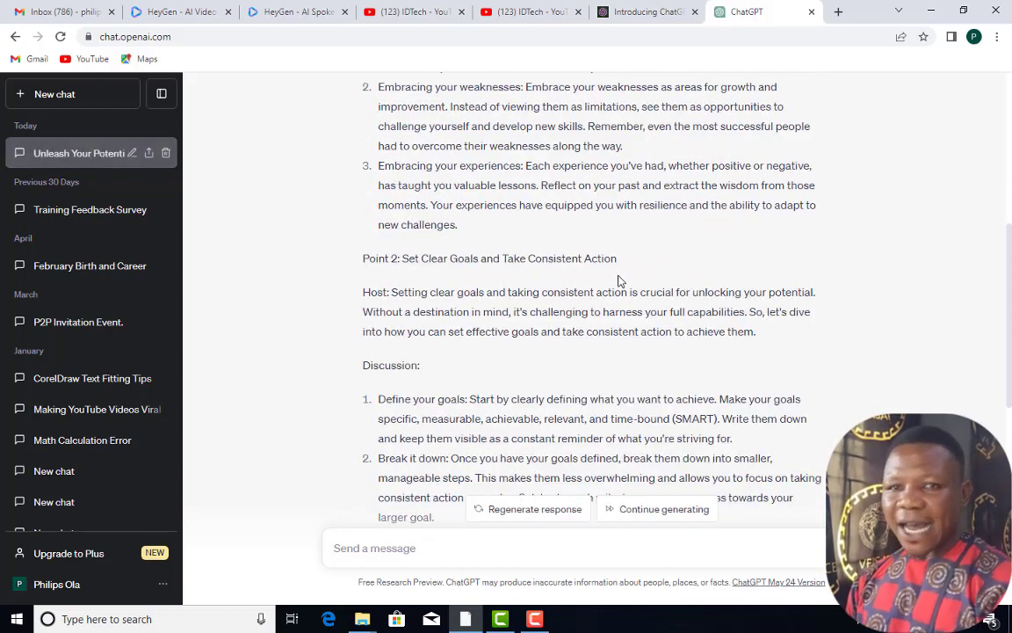
scroll(632, 279, down, 3)
scroll(620, 279, down, 3)
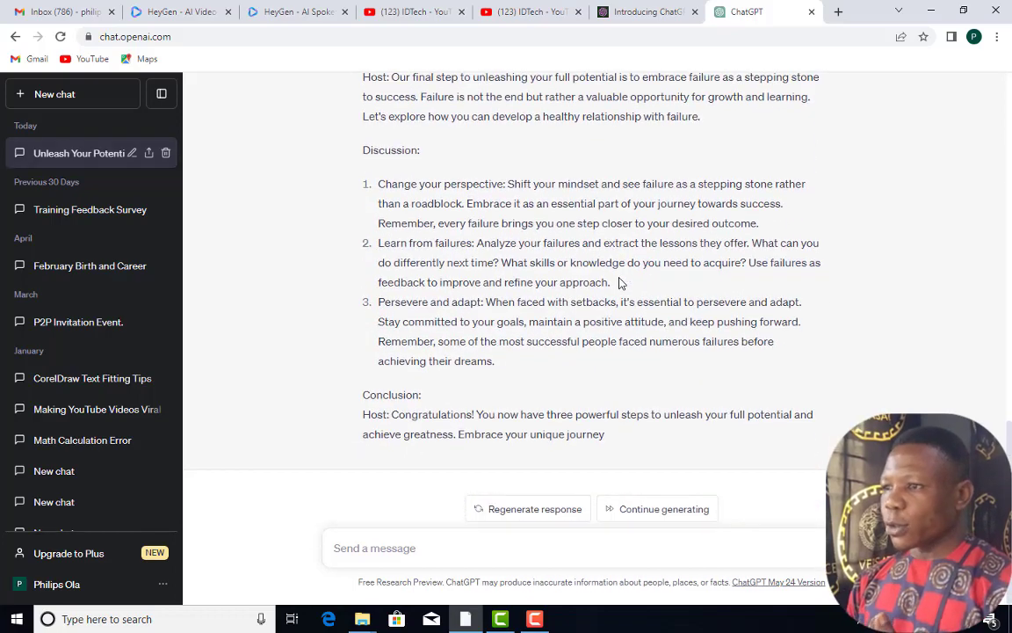
scroll(619, 401, up, 4)
scroll(618, 409, up, 1)
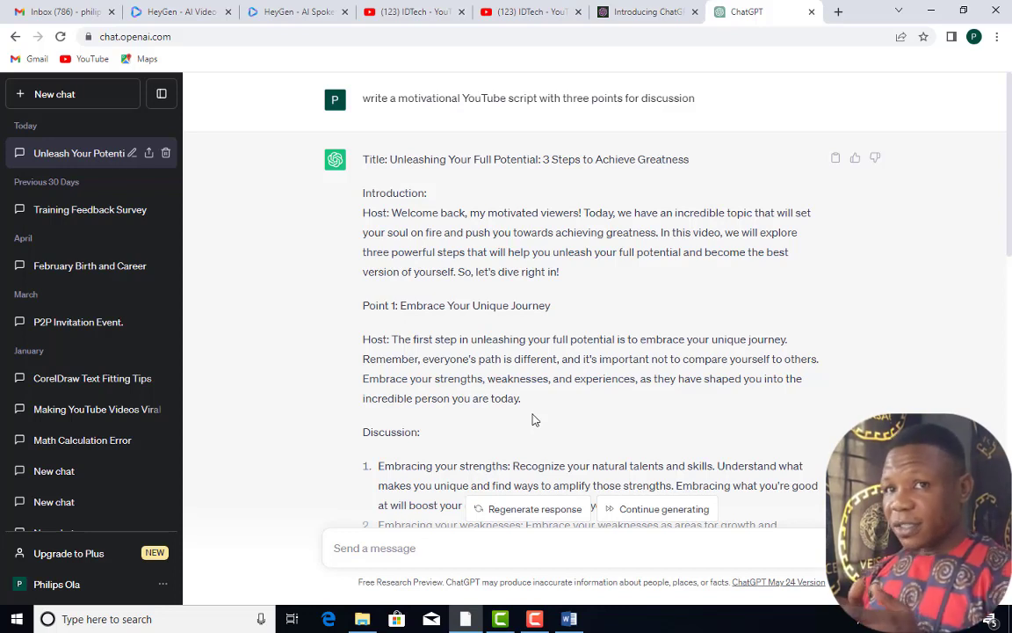
Switch to the YOUTUBE SCRIPT document in Word and copy the introduction paragraph about creating the AI-generated video.
click(572, 618)
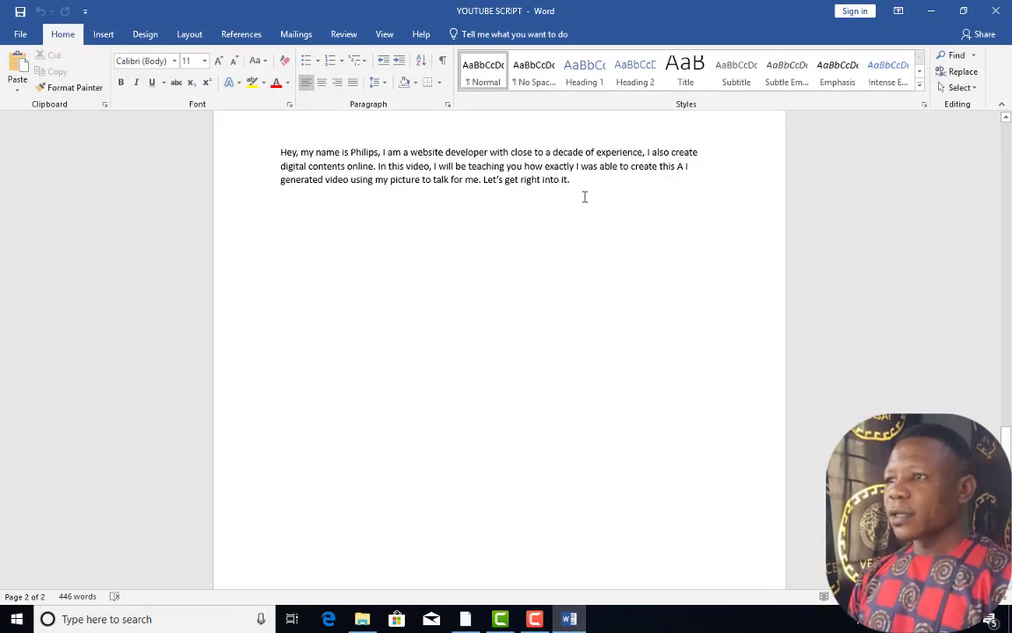
drag(583, 196, 239, 150)
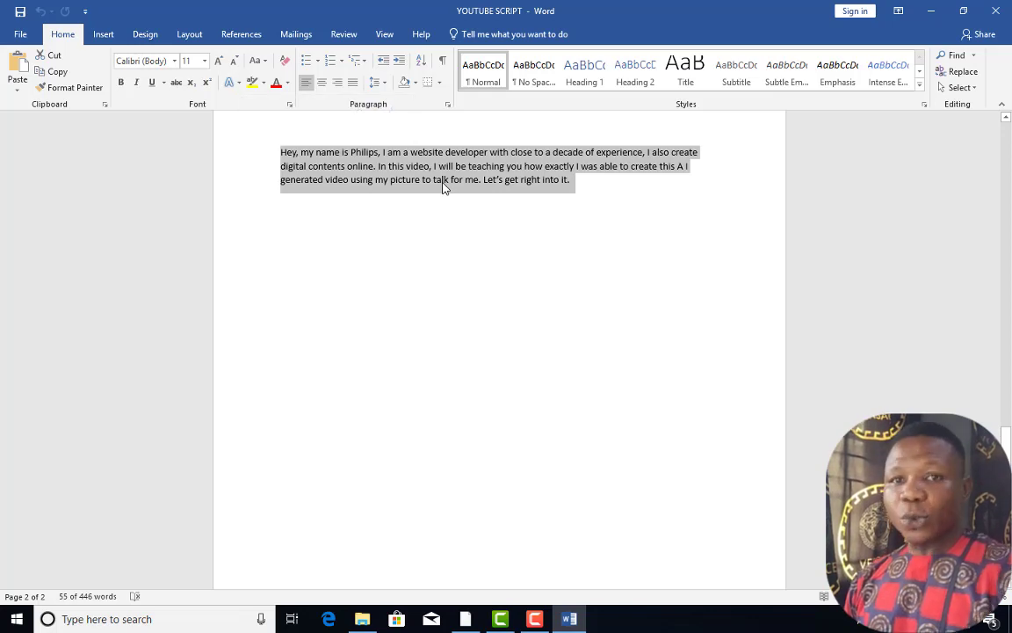
key(alt+Tab)
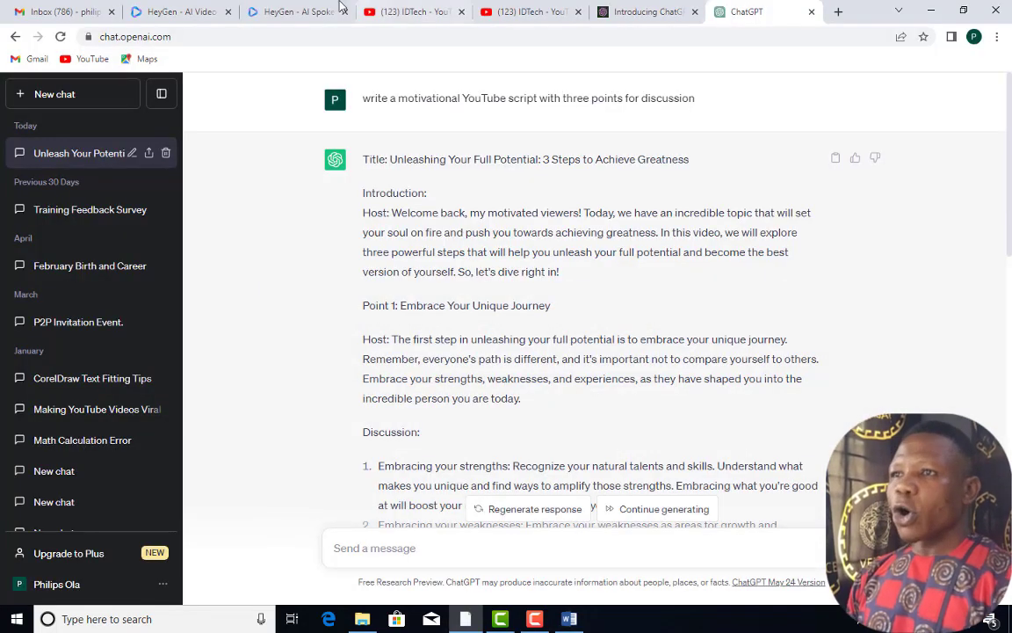
Return to the HeyGen video editor and paste the introduction paragraph as the scene's text script.
click(311, 9)
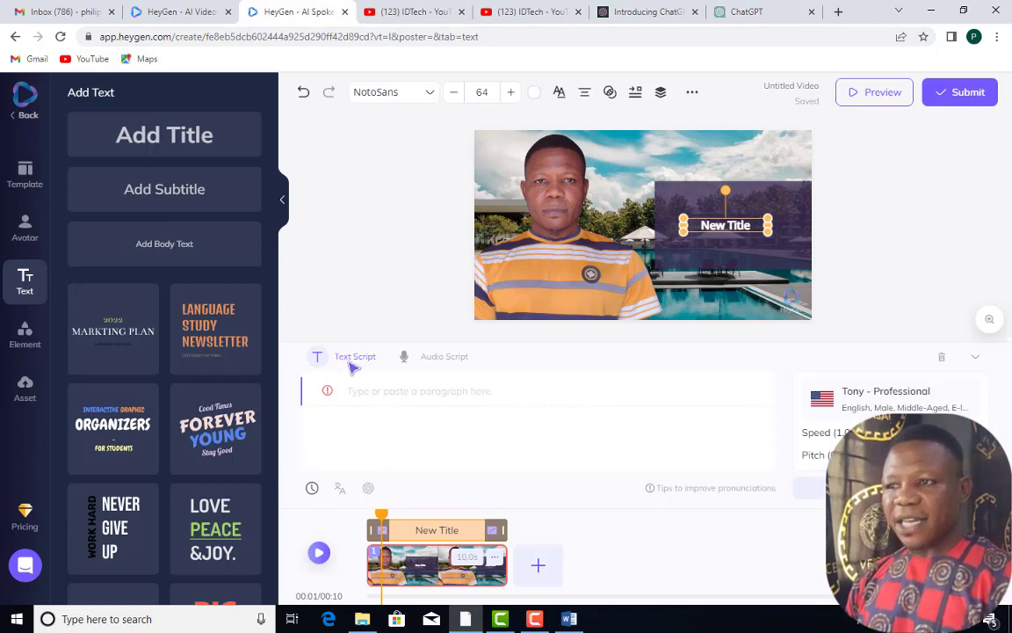
click(446, 356)
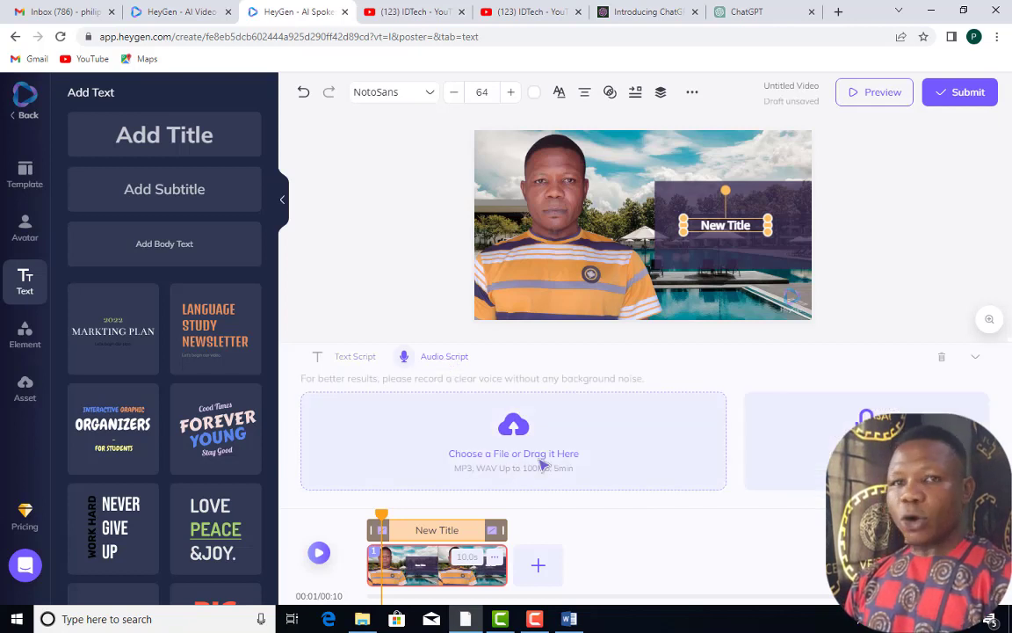
click(354, 357)
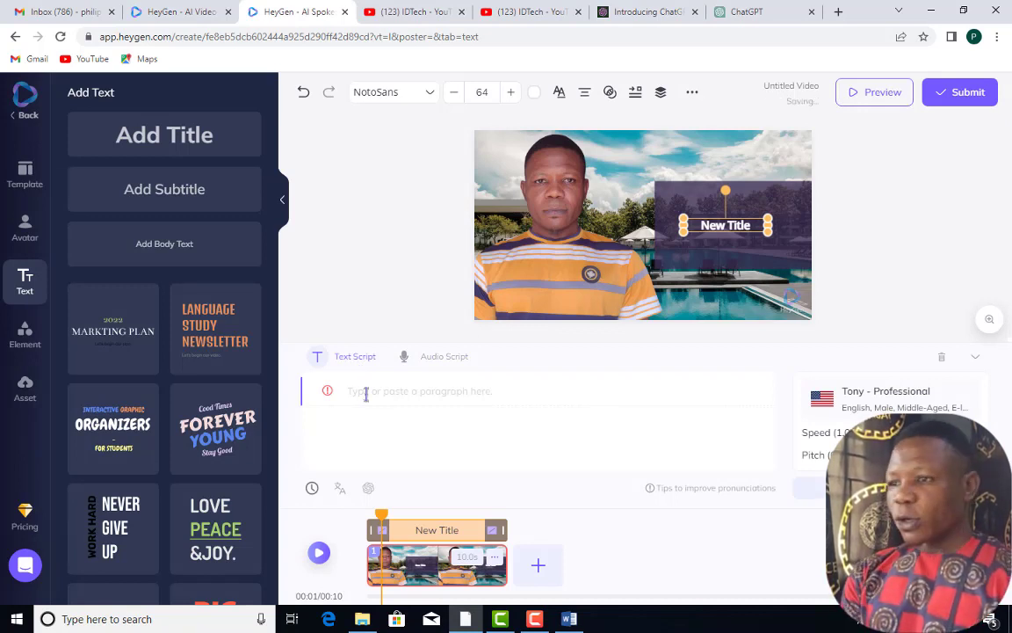
text(Hey my name is Philips. I am a website developer with close to a decade of experience. I also create digital contents online. In this video, I will be teaching you how exactly I was able to create this A I generated video using my picture to talk for me. Let's get right into it.)
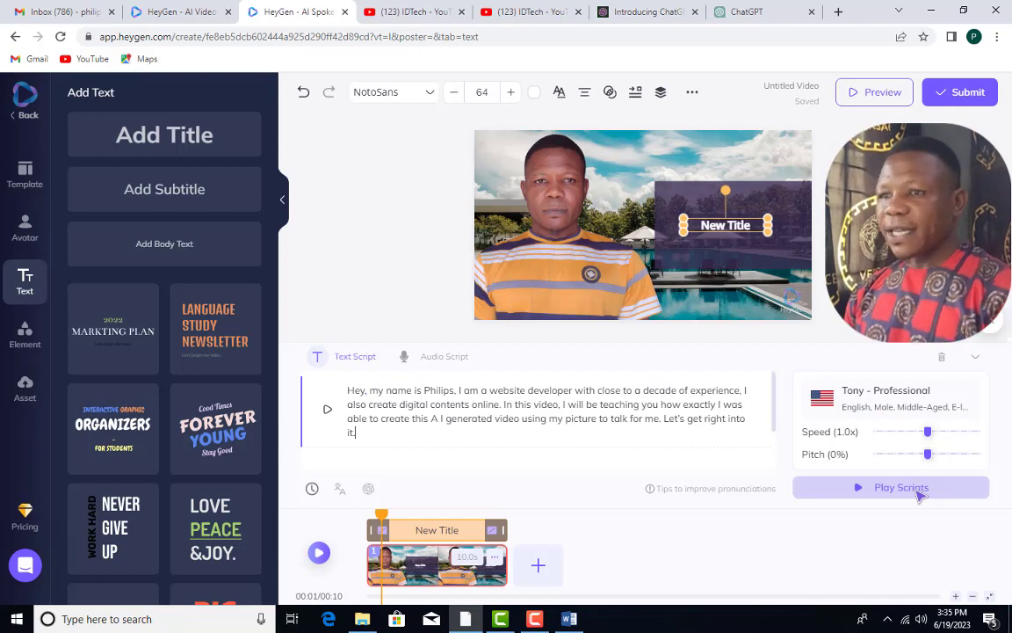
Listen to the script in the Tony - Professional voice and look through the other voices in the AI Voice library.
click(920, 495)
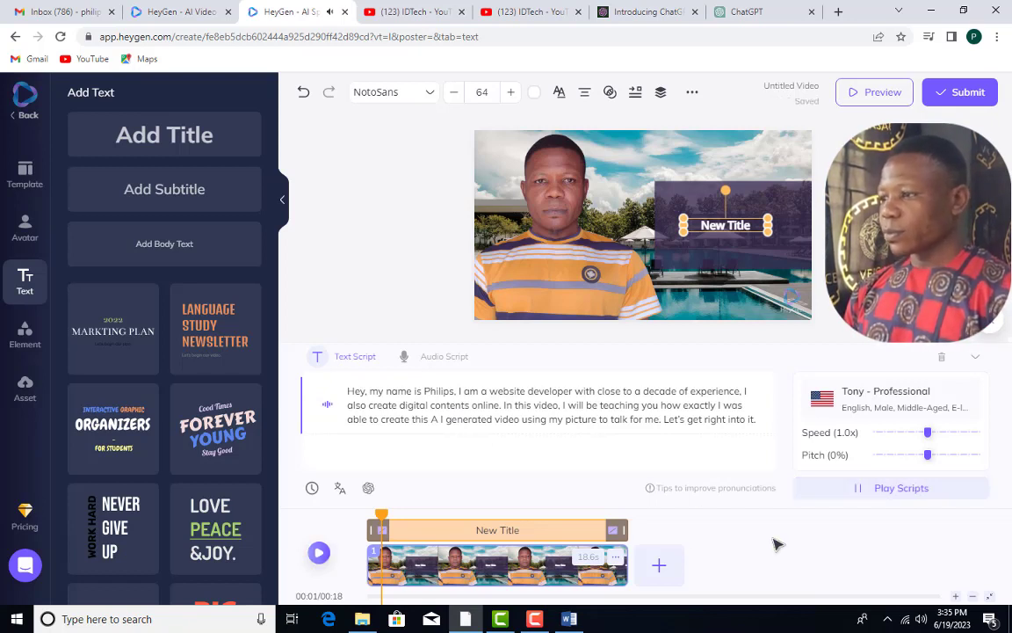
click(886, 487)
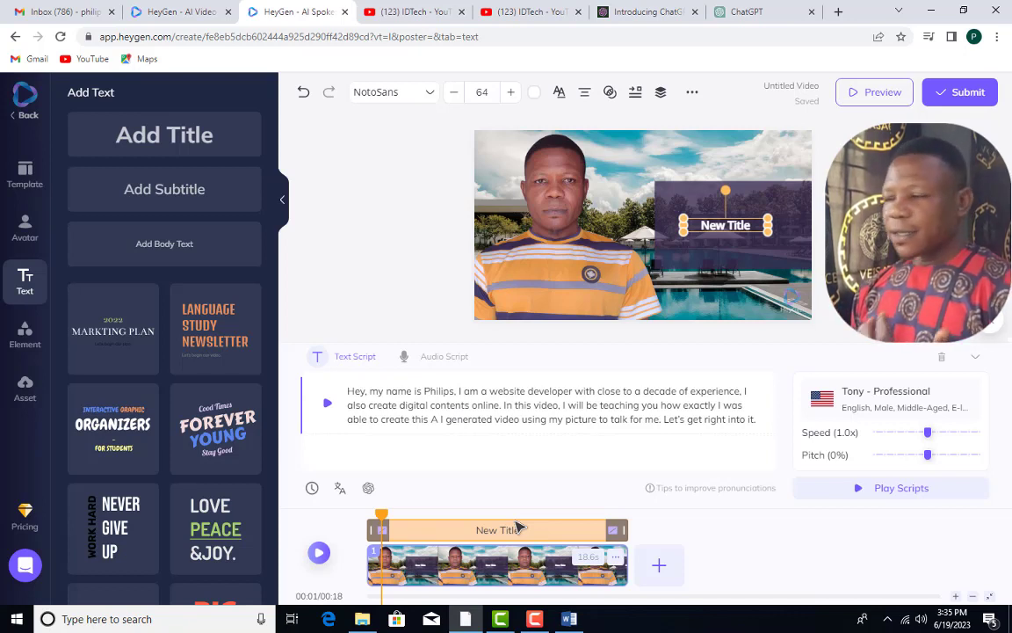
click(888, 402)
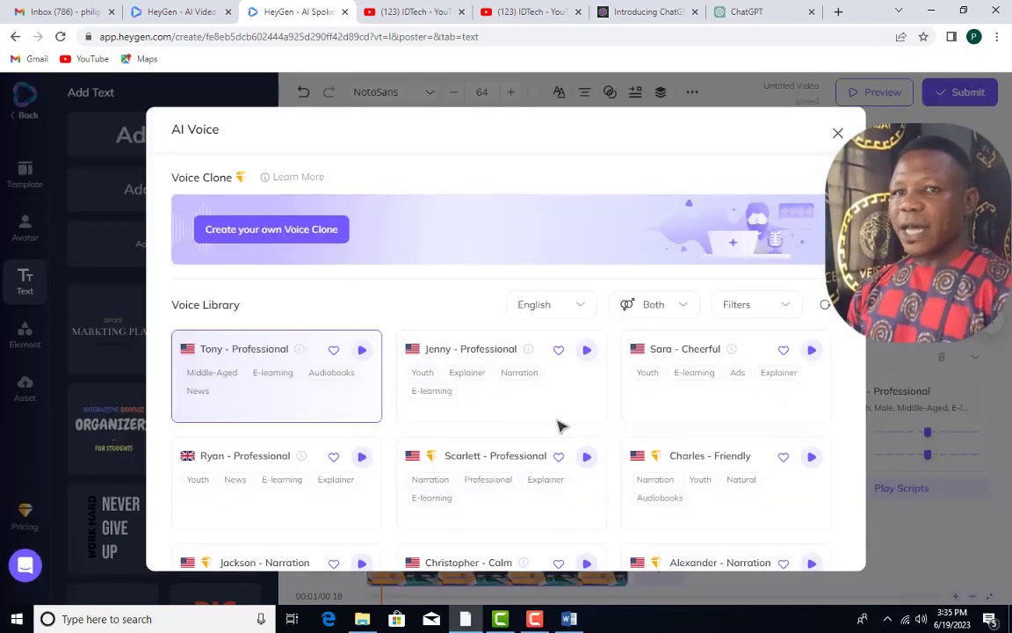
scroll(615, 422, down, 2)
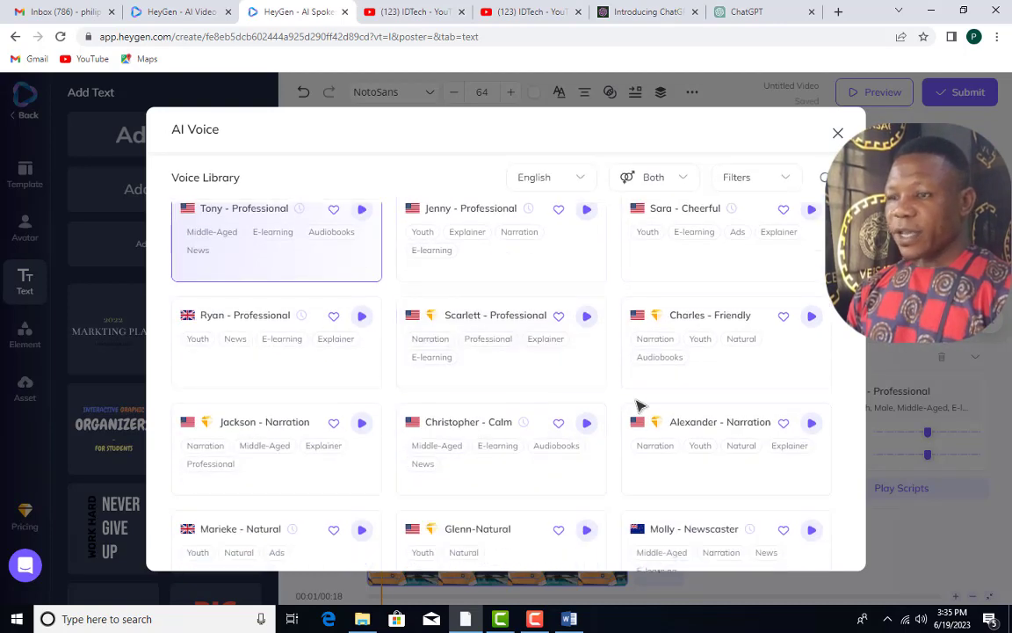
click(837, 134)
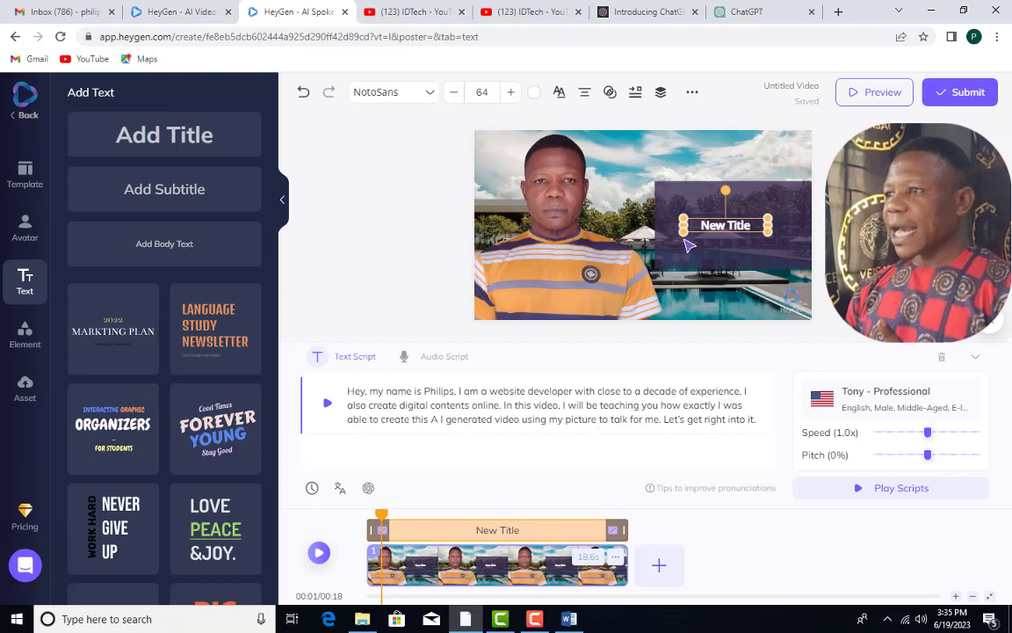
Give the purple rectangle behind the title the Right effect on enter and the Up effect on leave.
click(726, 225)
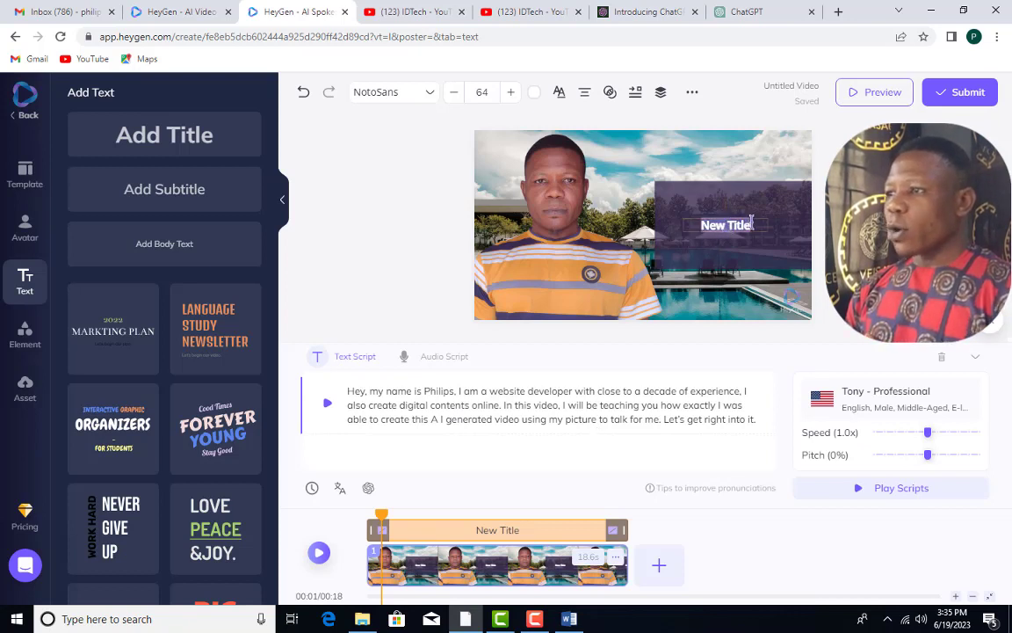
click(748, 262)
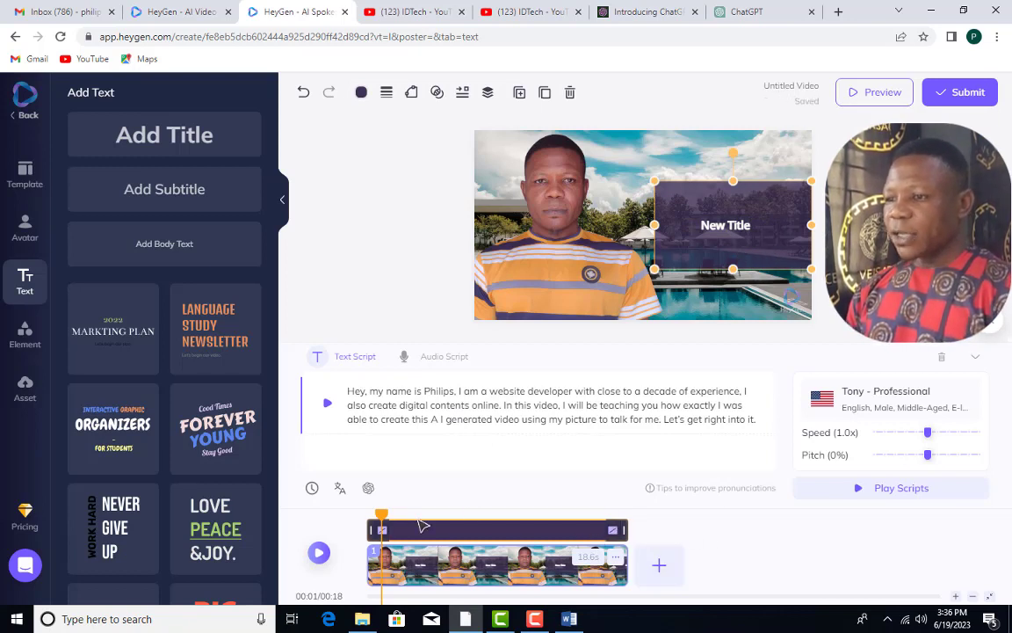
click(474, 520)
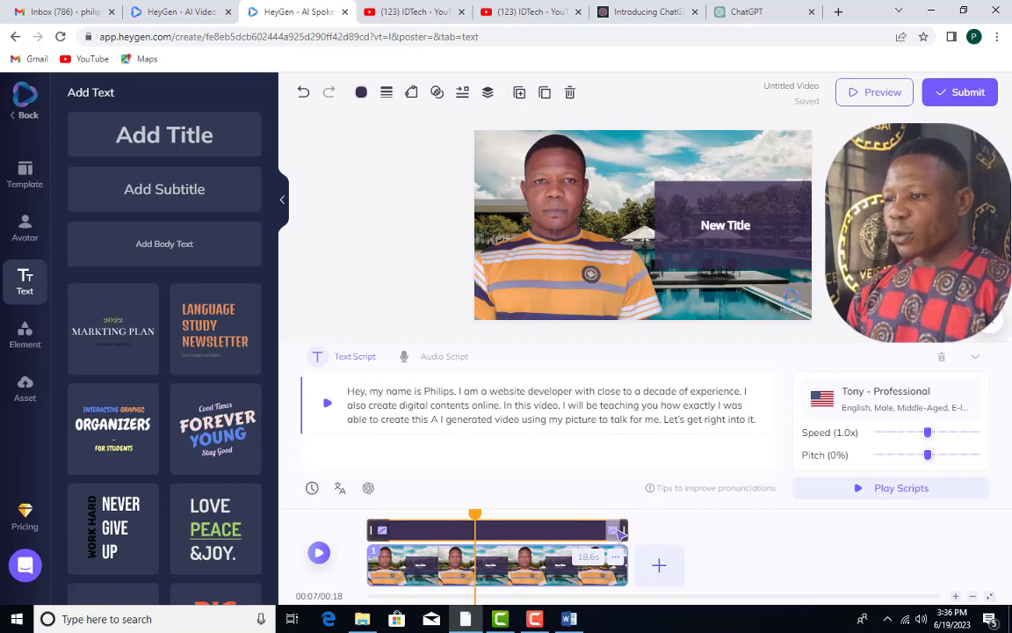
click(382, 531)
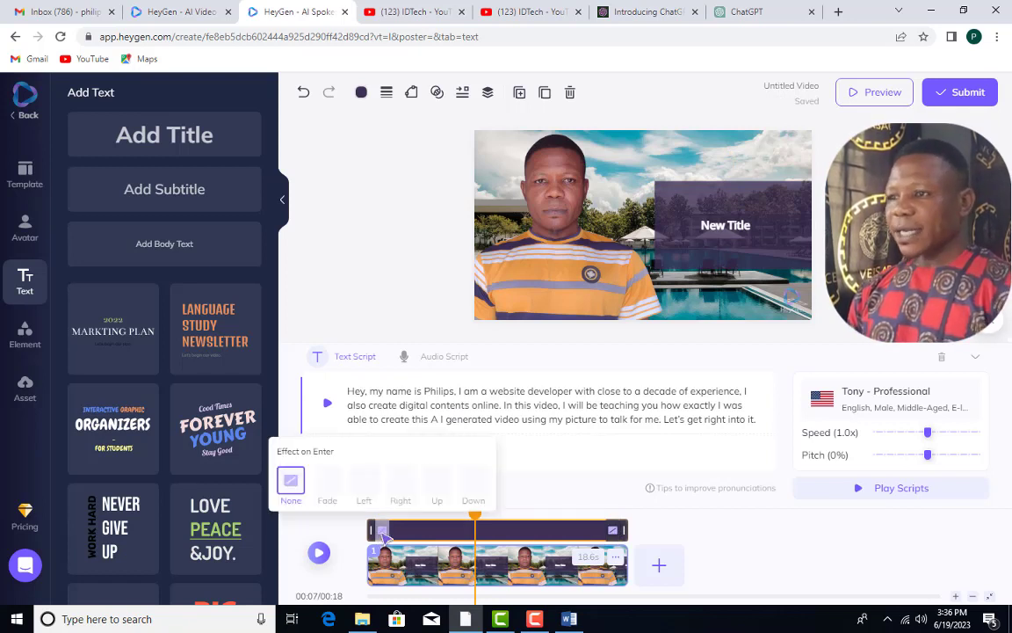
click(402, 483)
click(613, 529)
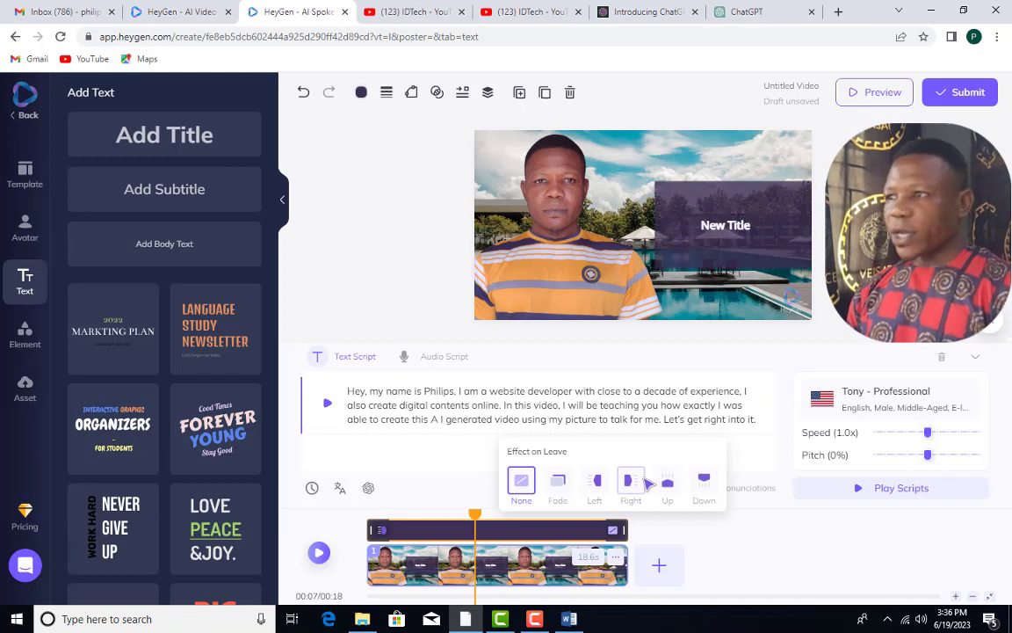
click(668, 484)
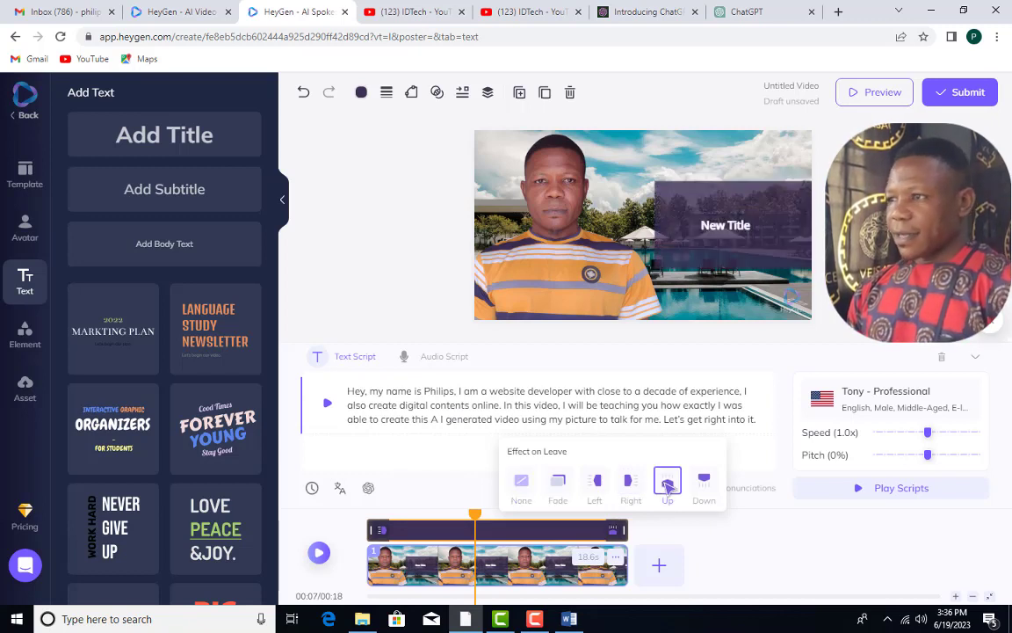
Set the New Title text's enter effect to Right and its leave effect to Up.
click(723, 228)
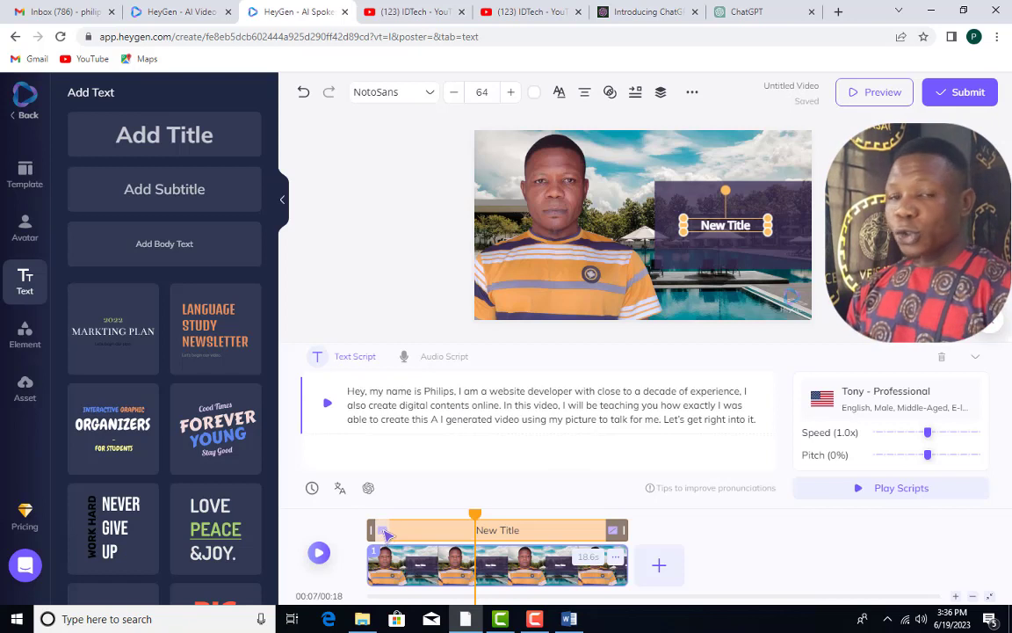
click(383, 531)
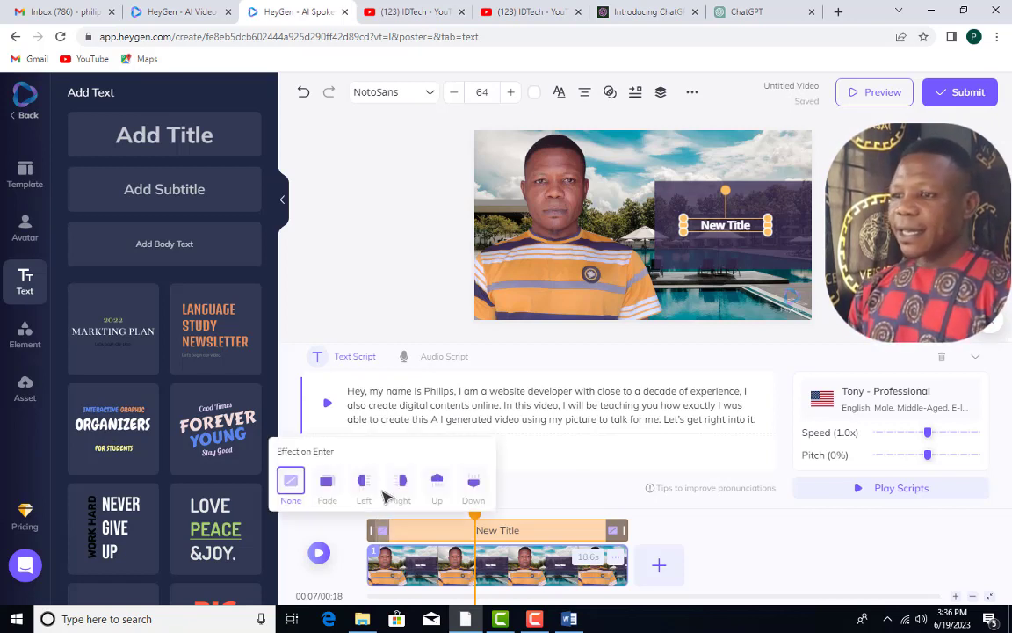
click(400, 481)
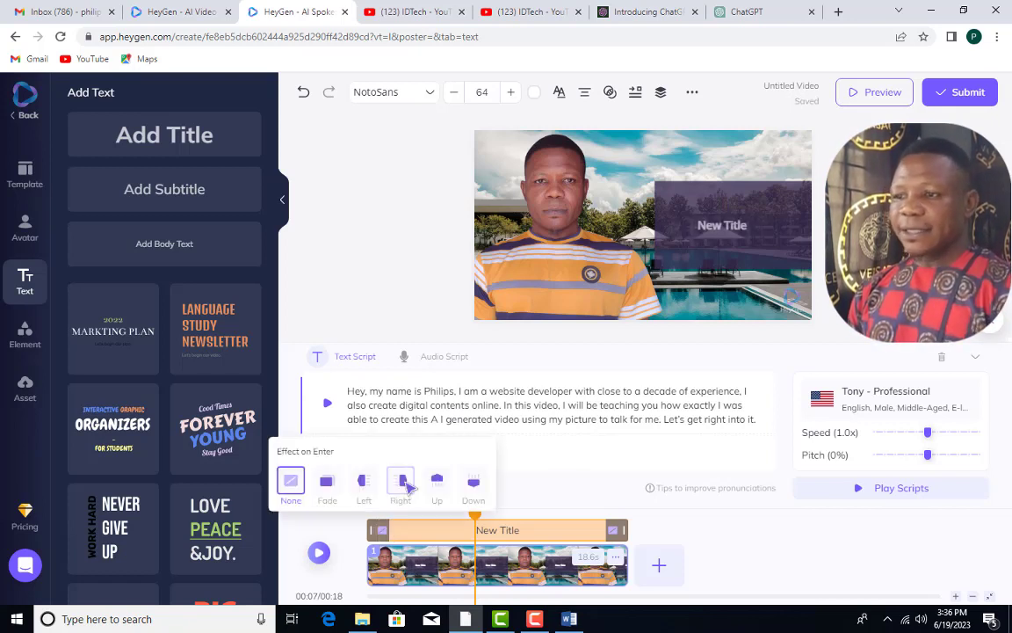
click(615, 531)
click(667, 482)
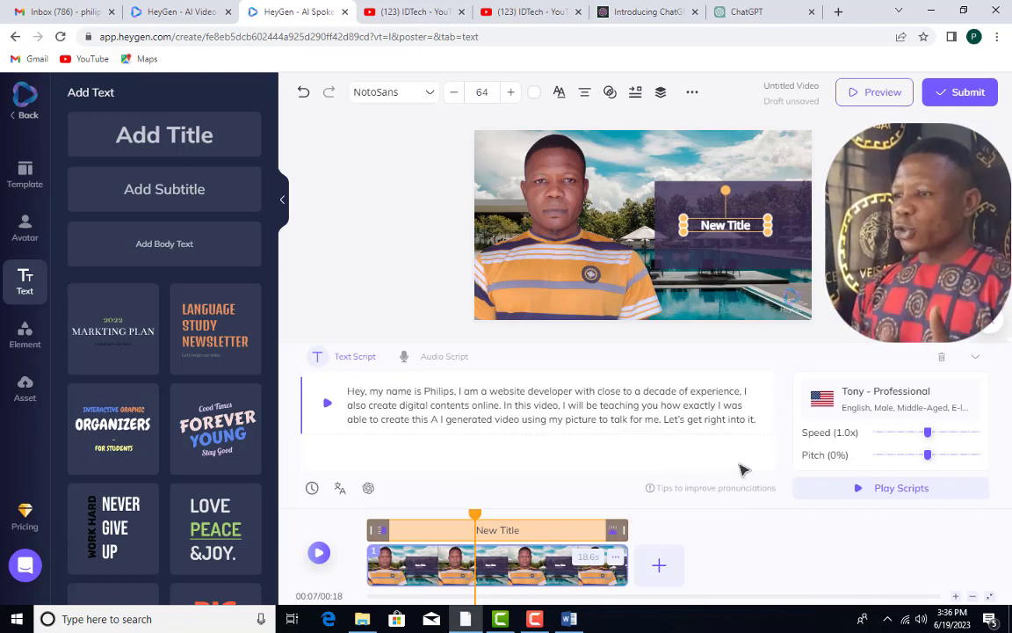
Replace the New Title text on the rectangle with "THIS IS THE TITLE OF THIS VIDEO".
double_click(735, 227)
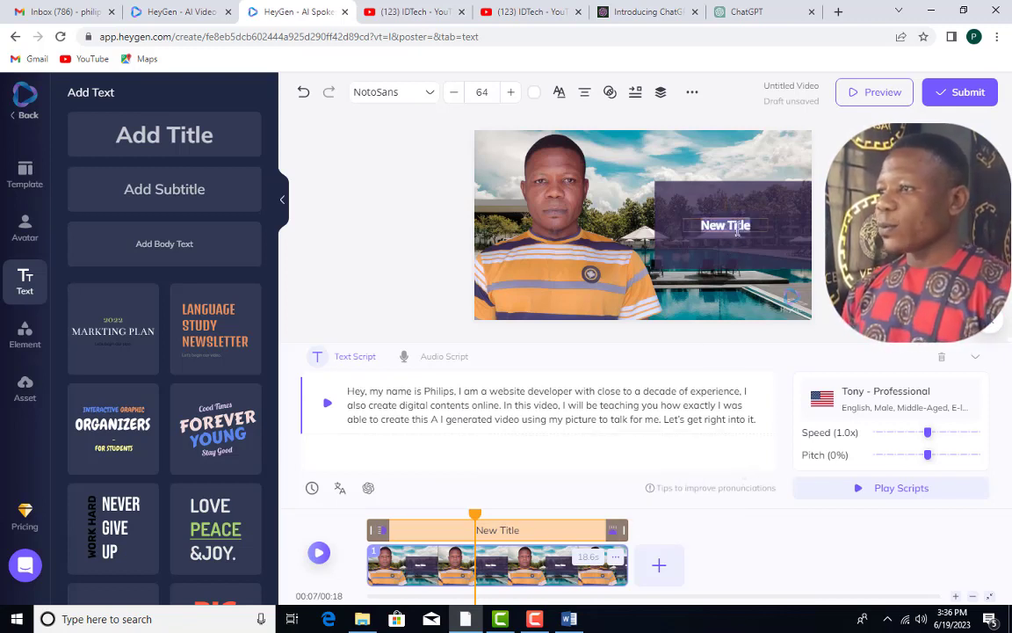
click(640, 405)
key(ctrl+a)
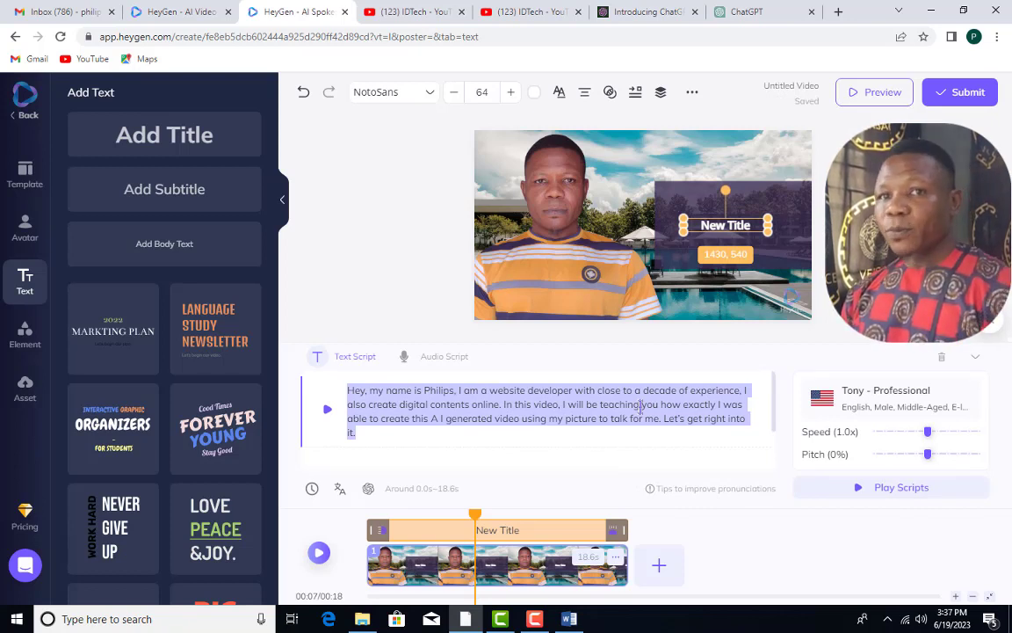
double_click(742, 221)
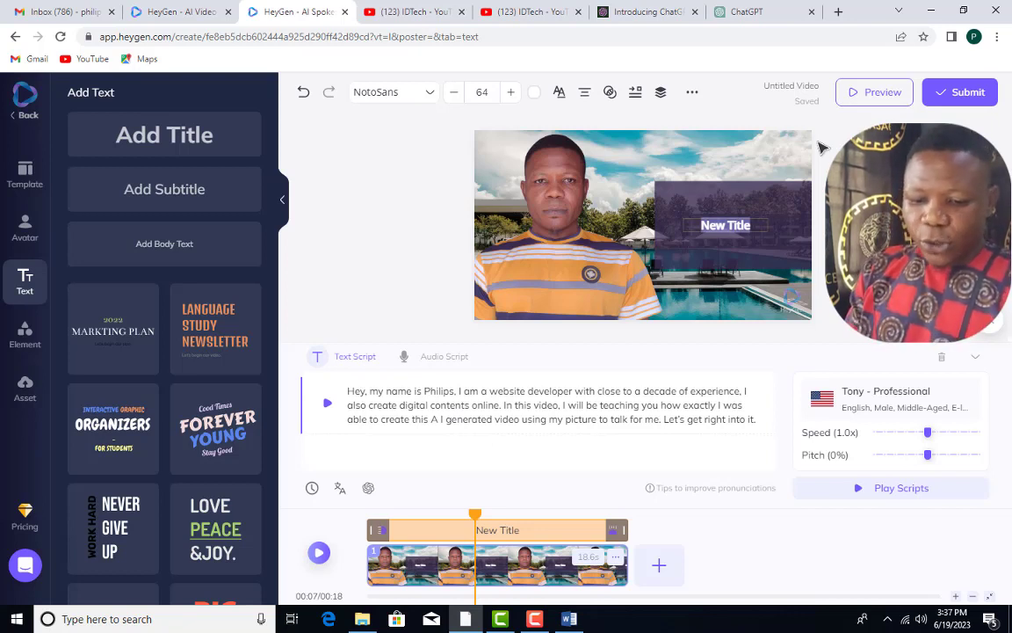
text(THIS)
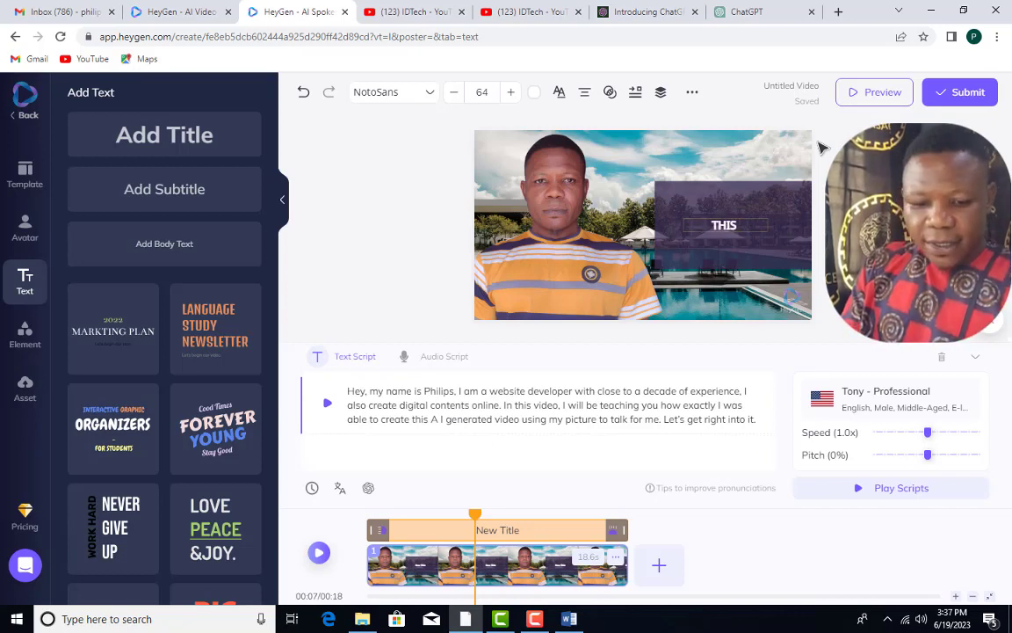
text( IS THE TIT)
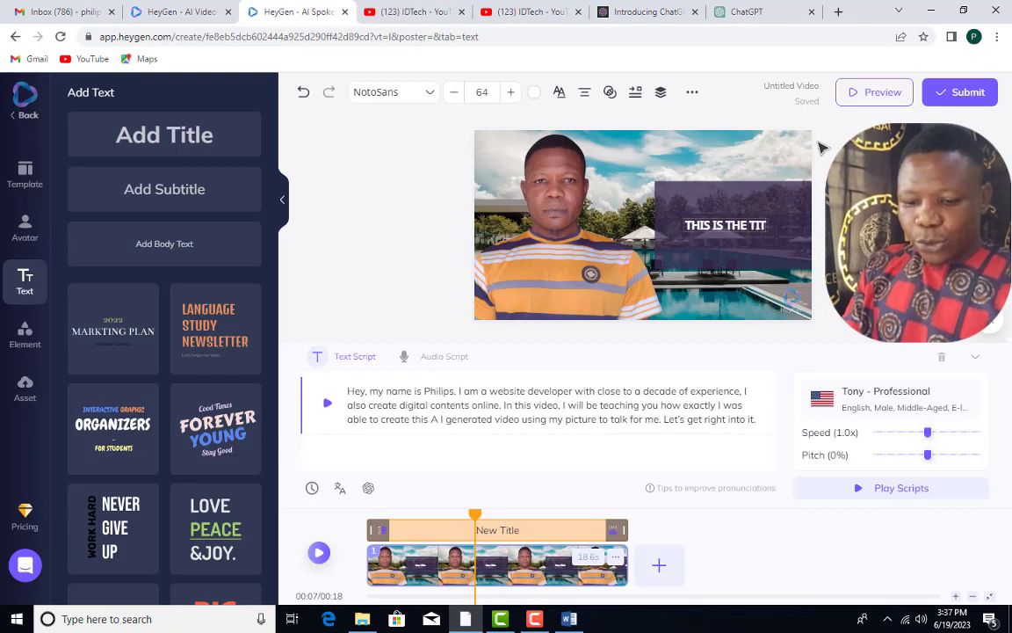
text(LE OF THIS)
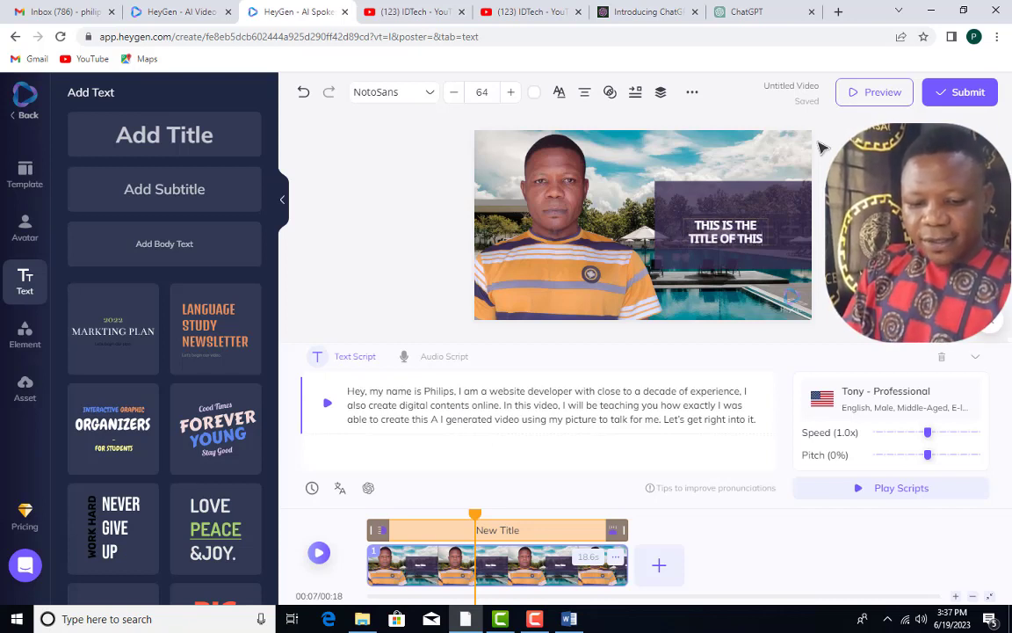
text( VIDEO)
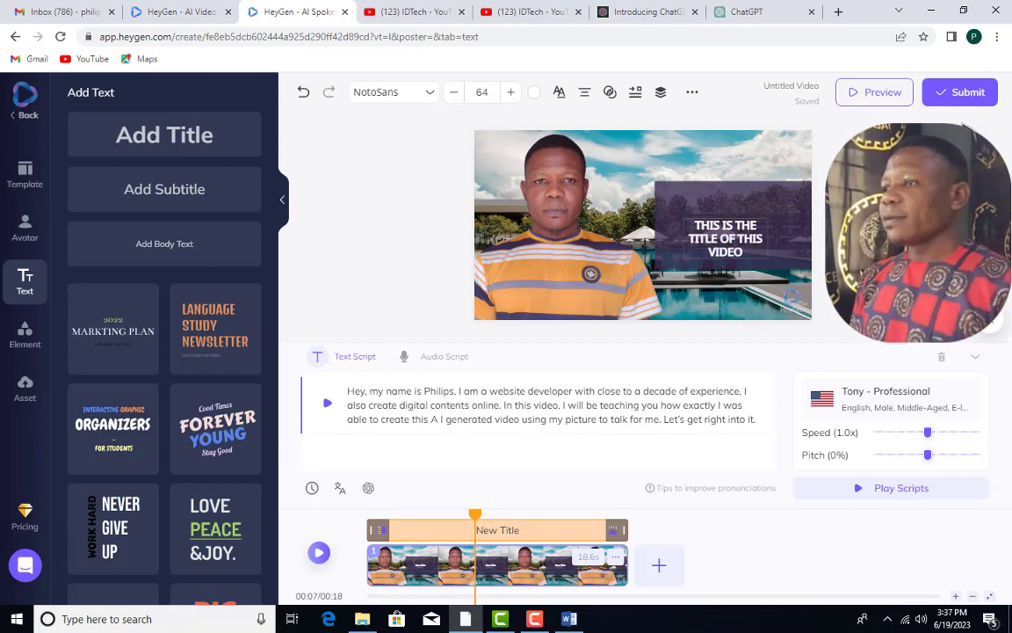
Increase the title's font size to 83, scale its text box to about 631 x 393, and deselect it.
click(510, 93)
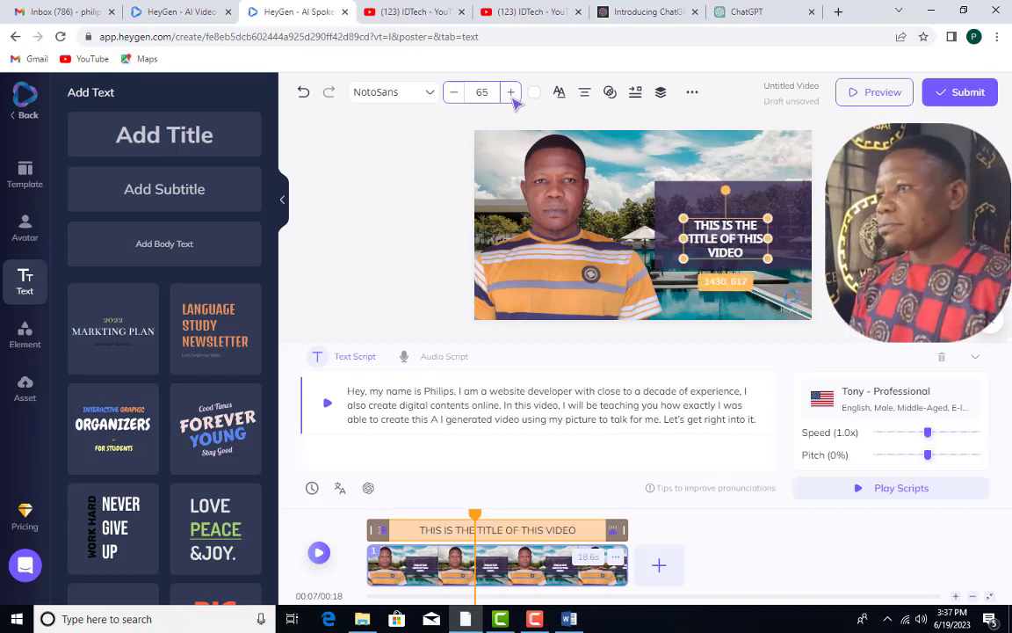
click(510, 92)
click(511, 93)
click(511, 93)
click(510, 92)
click(510, 92)
click(510, 92)
click(510, 92)
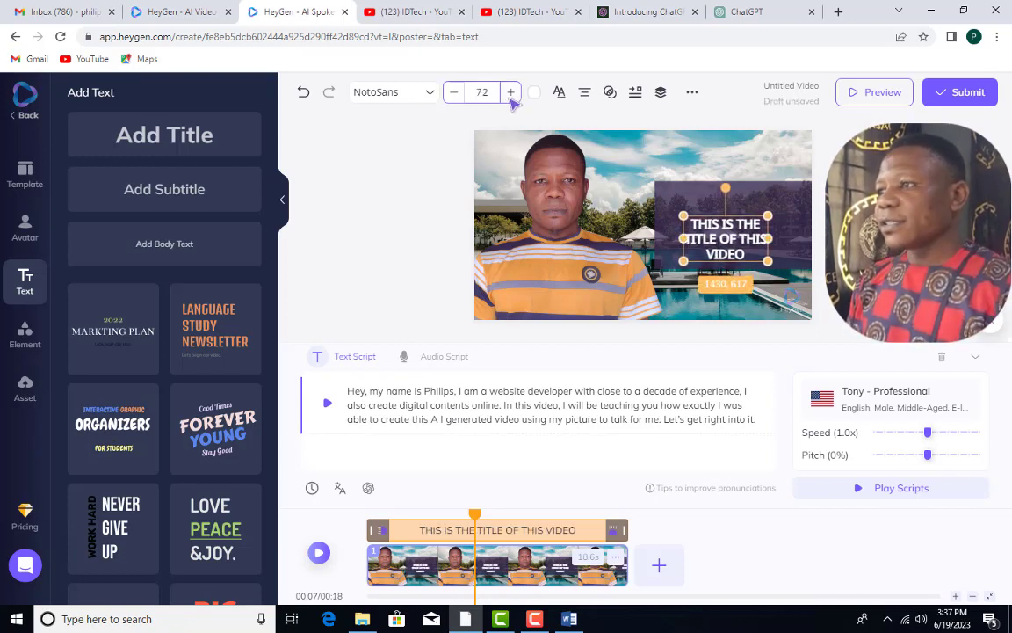
click(510, 92)
click(511, 92)
click(510, 92)
click(510, 92)
click(510, 93)
click(511, 92)
click(510, 92)
click(510, 92)
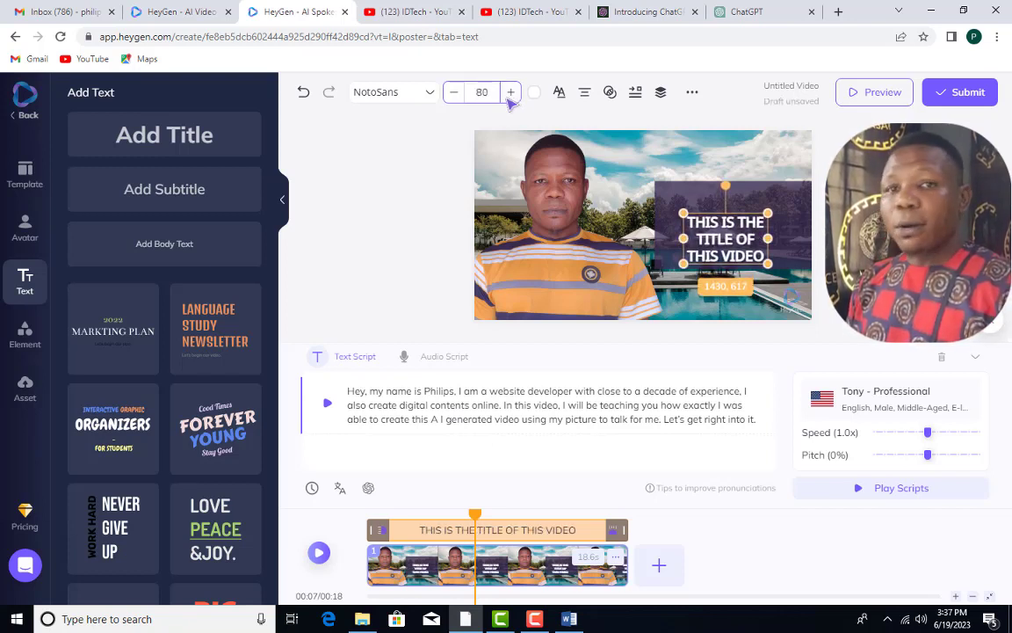
click(510, 92)
click(511, 93)
click(511, 92)
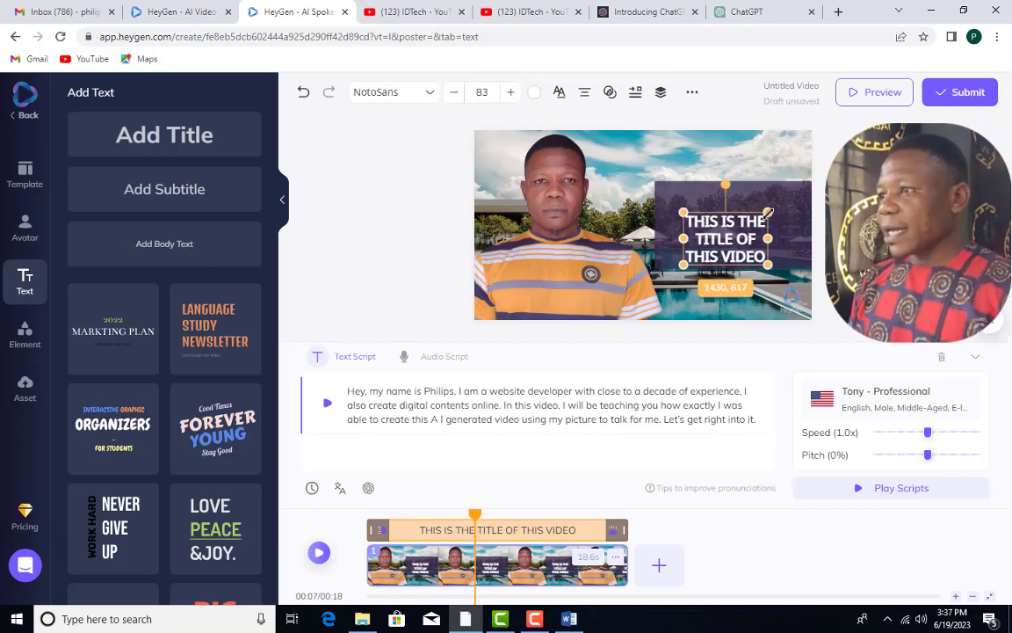
drag(768, 212, 793, 196)
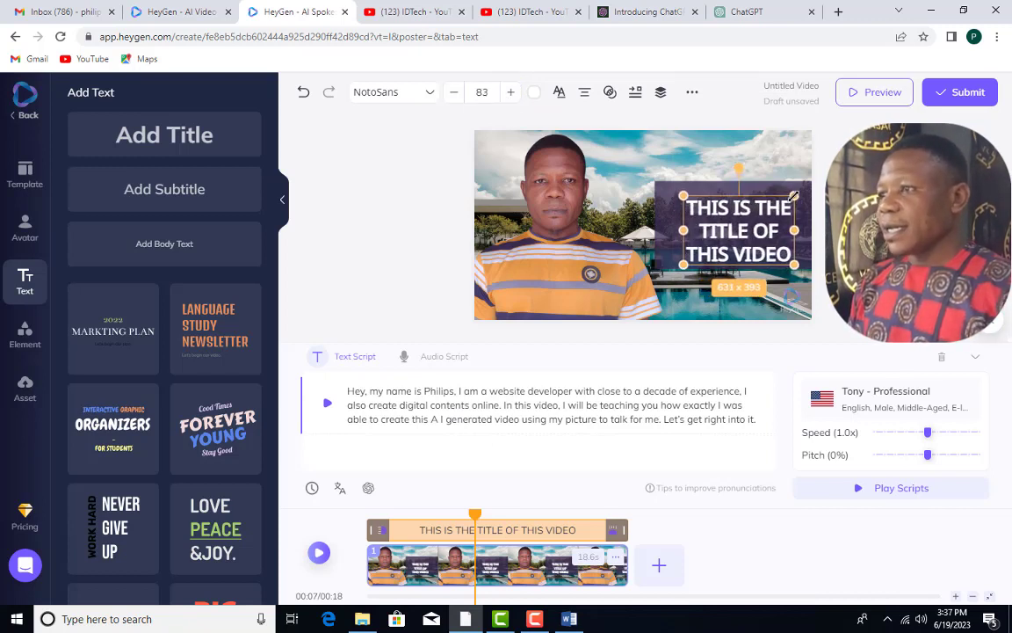
click(328, 240)
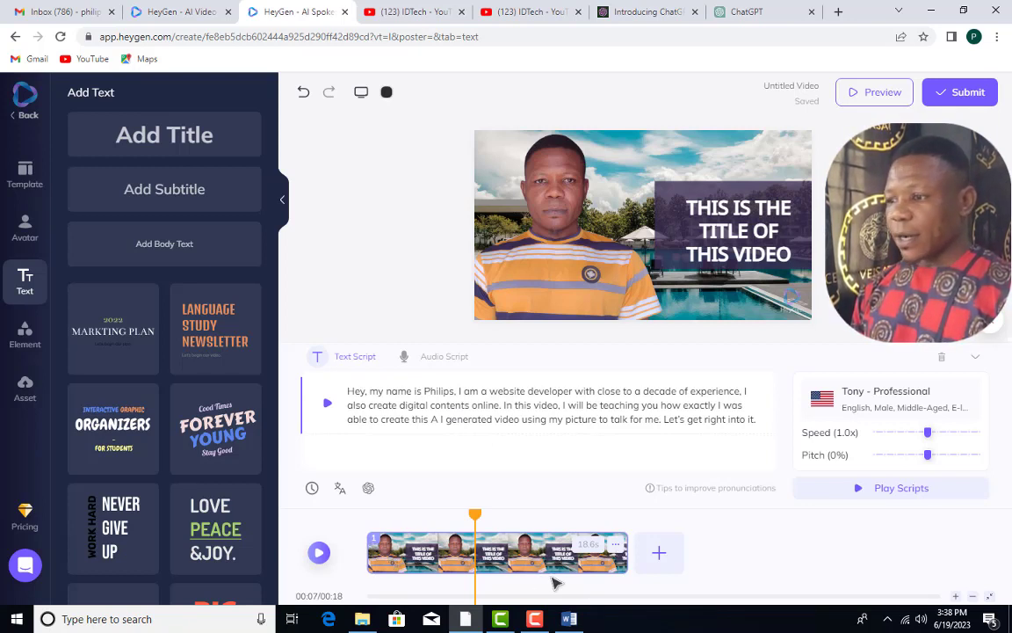
Duplicate the first scene and delete the duplicate from the timeline.
click(618, 546)
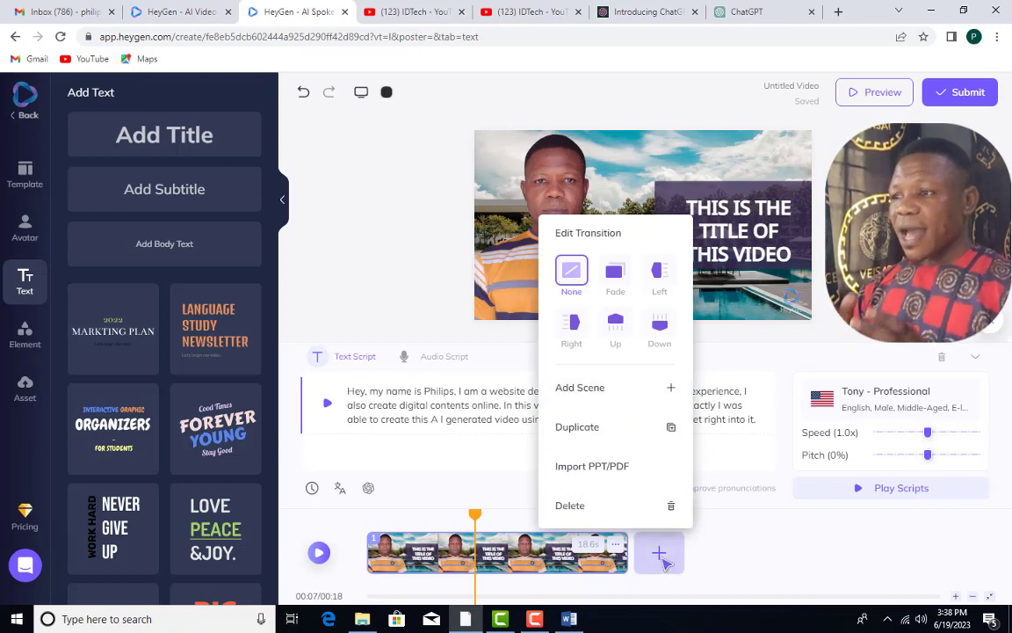
click(632, 433)
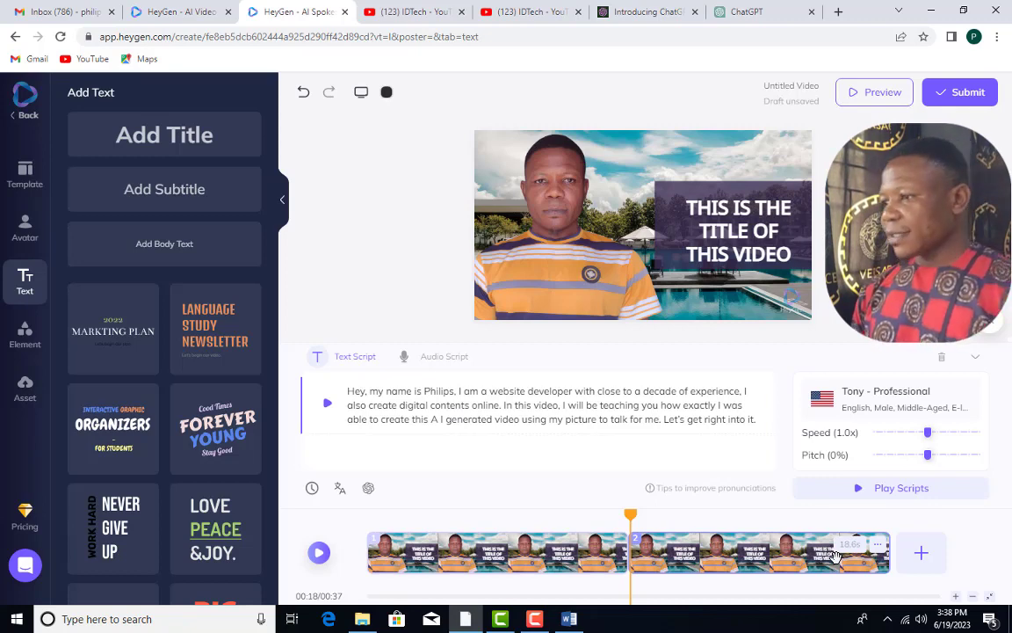
click(877, 544)
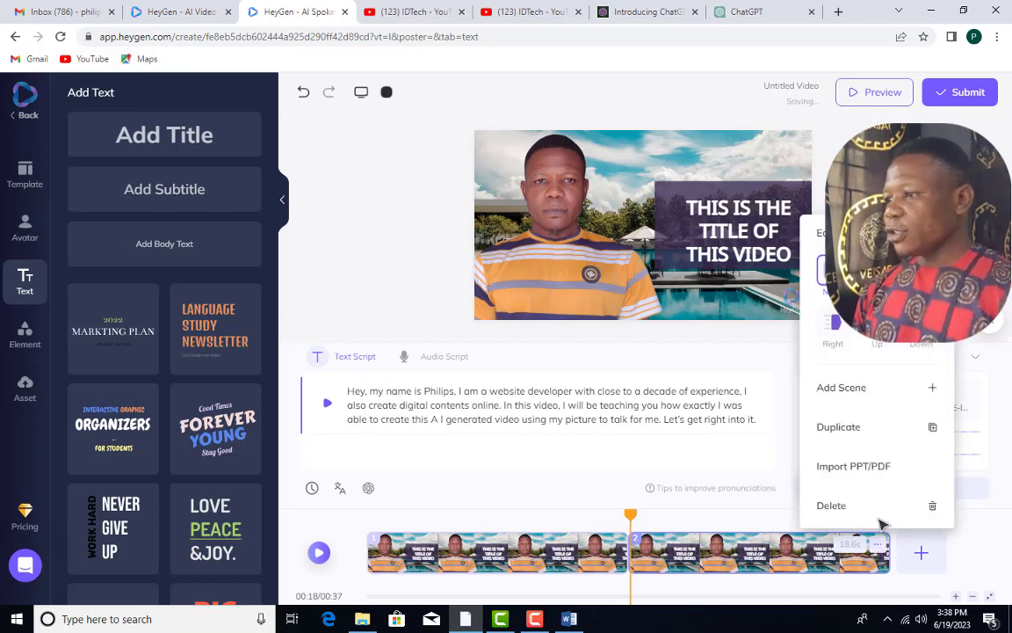
click(863, 509)
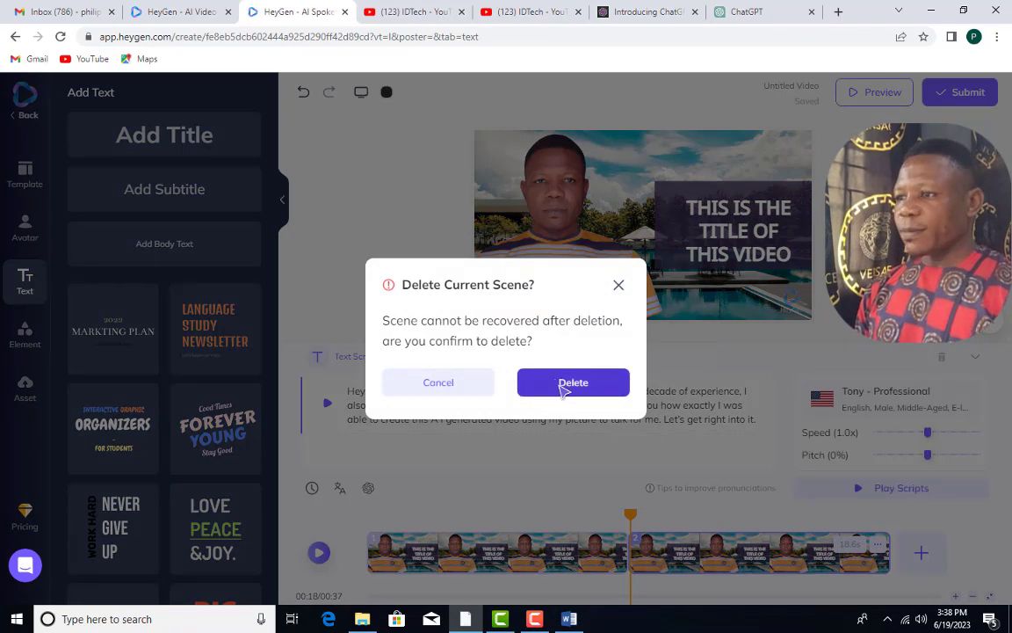
click(563, 389)
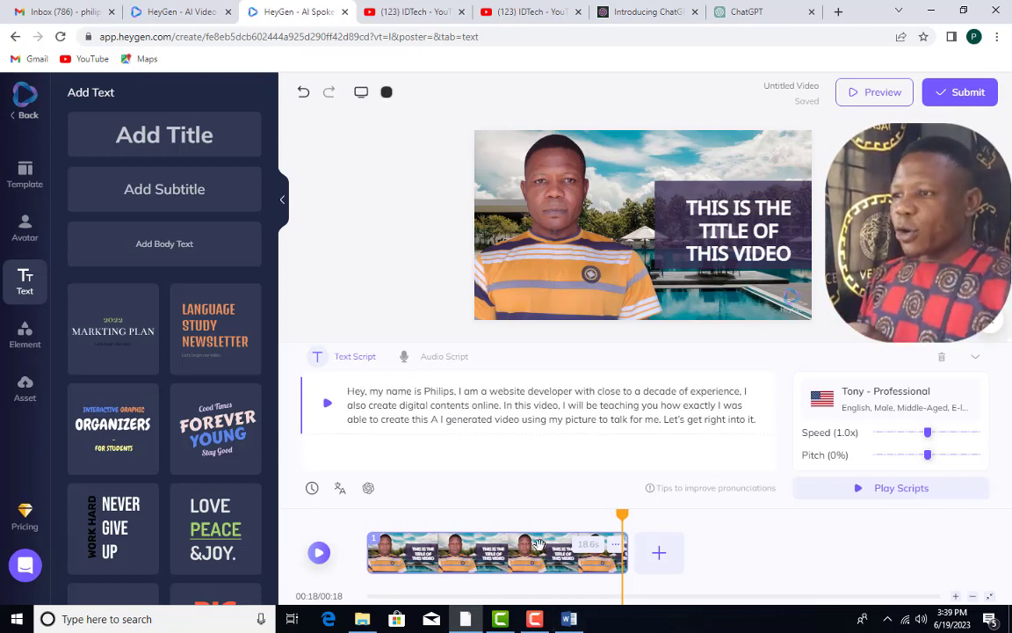
click(599, 404)
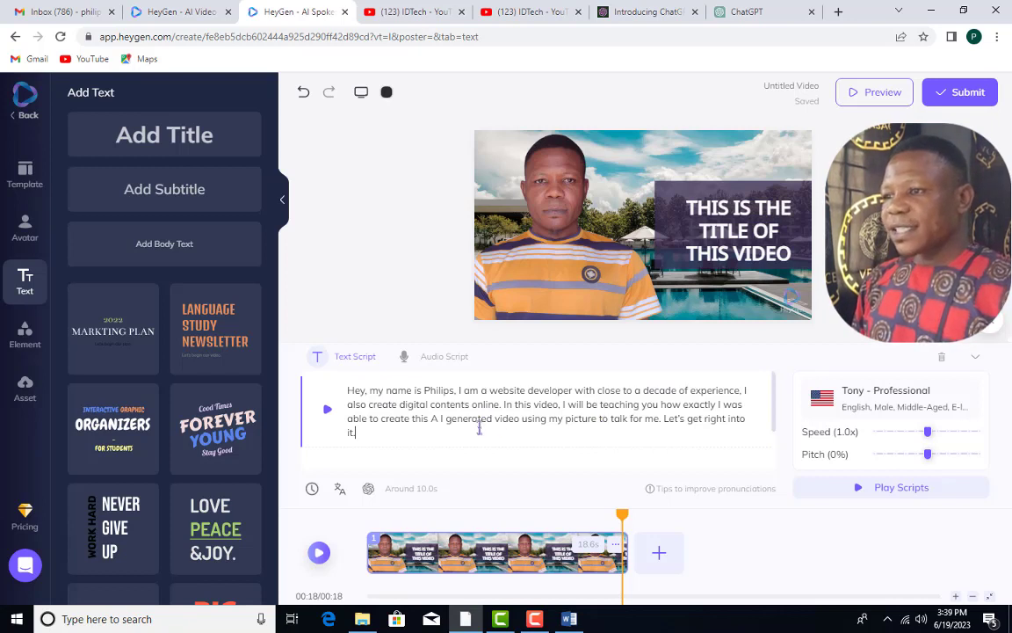
mouse_move(479, 428)
mouse_down()
mouse_move(473, 410)
mouse_move(477, 419)
mouse_up()
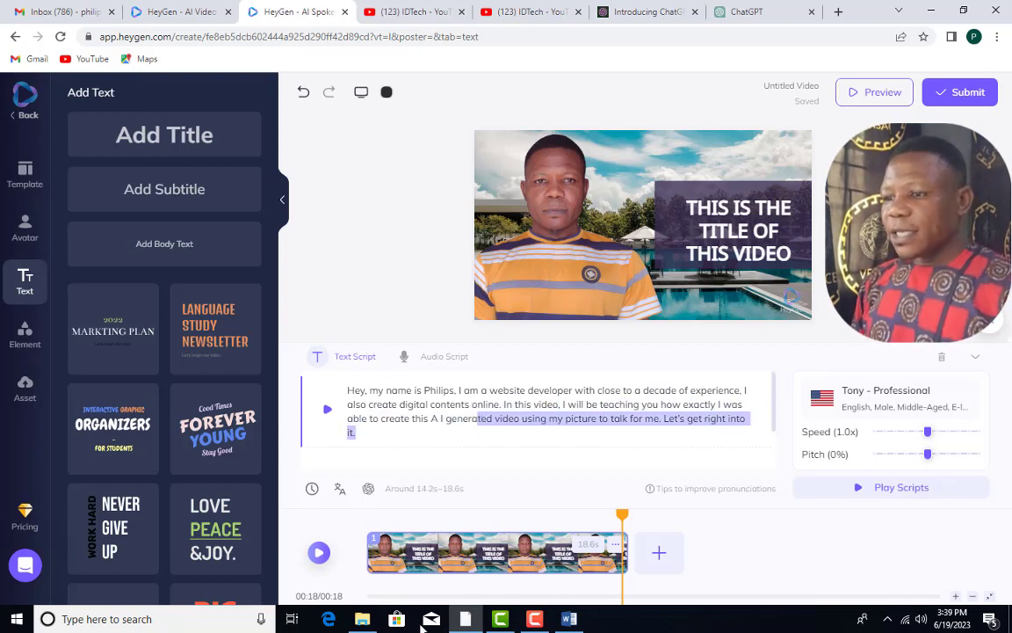
click(575, 428)
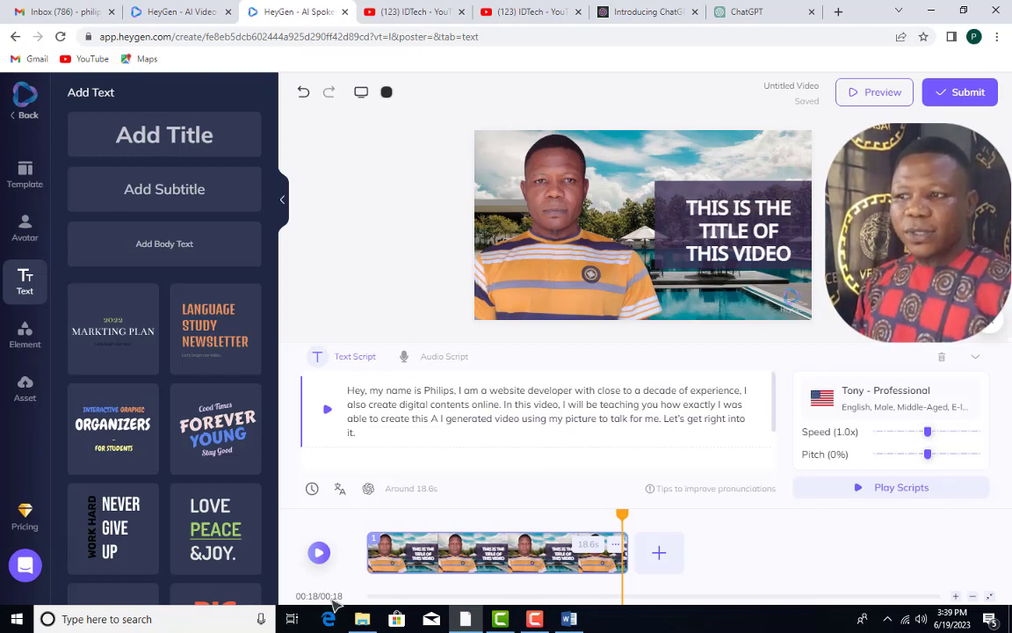
click(378, 428)
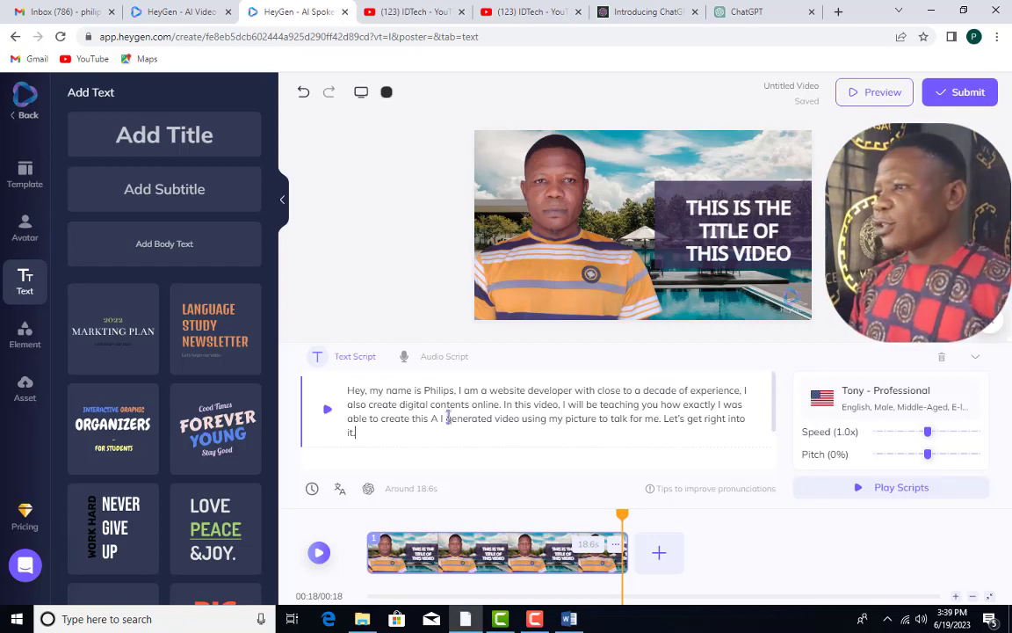
Preview the video by playing it through, and return to editing.
click(869, 98)
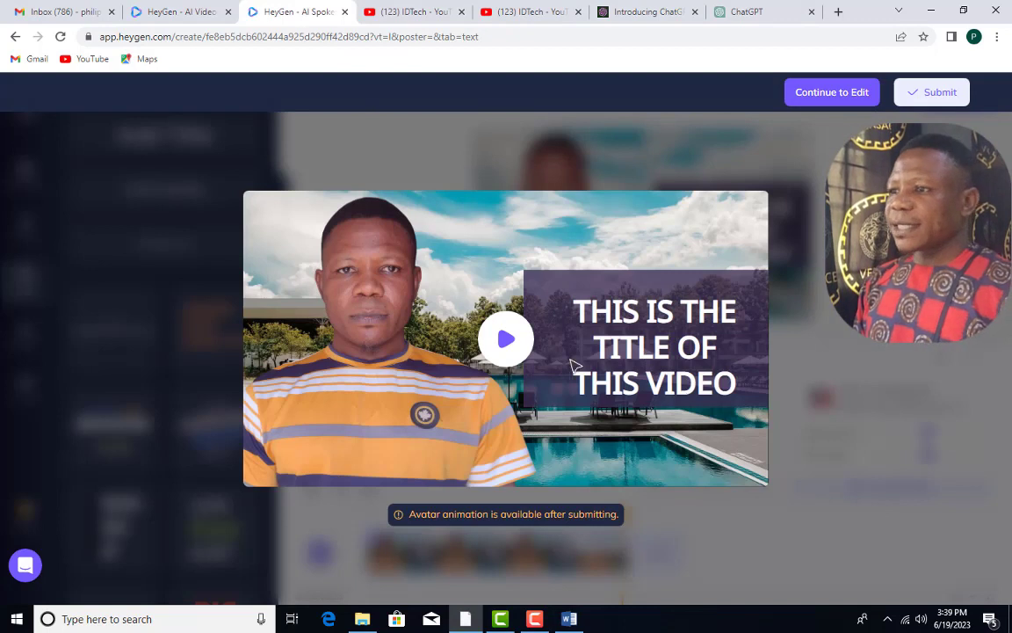
click(505, 339)
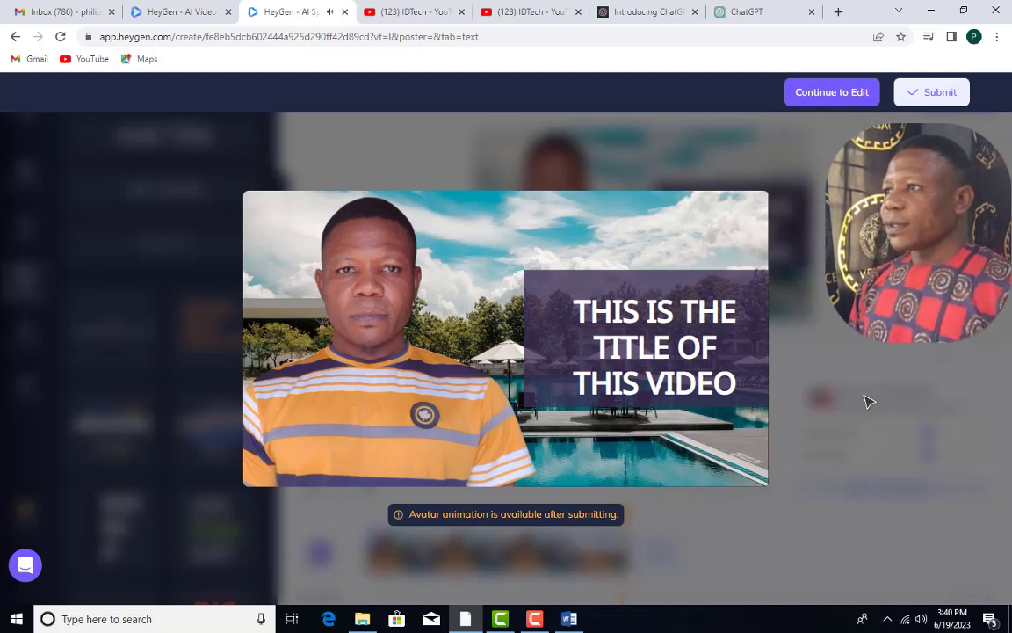
click(852, 92)
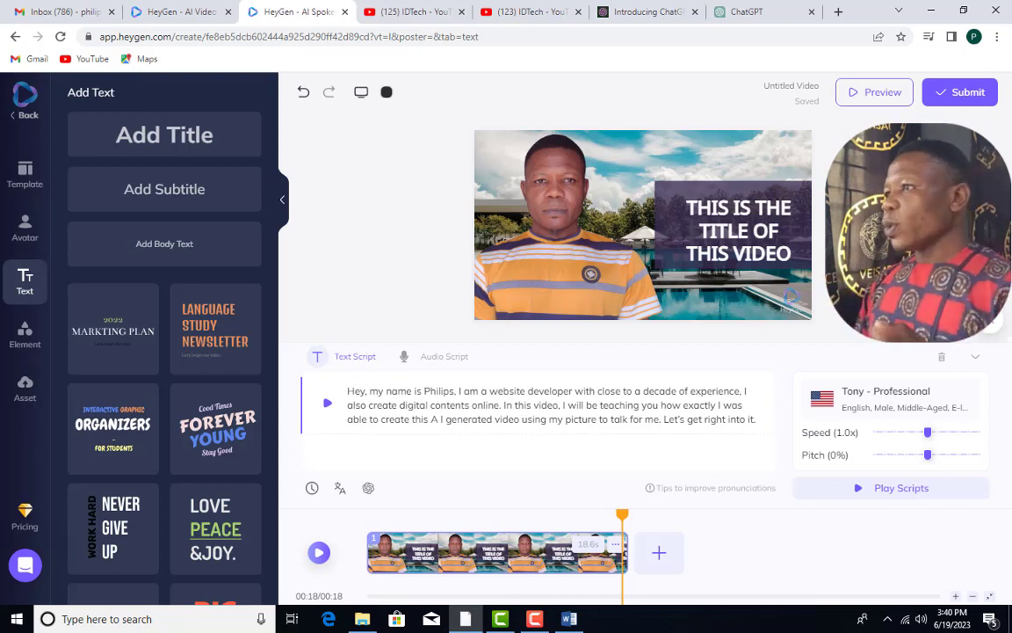
Submit the video for production and confirm the use of credits.
click(977, 94)
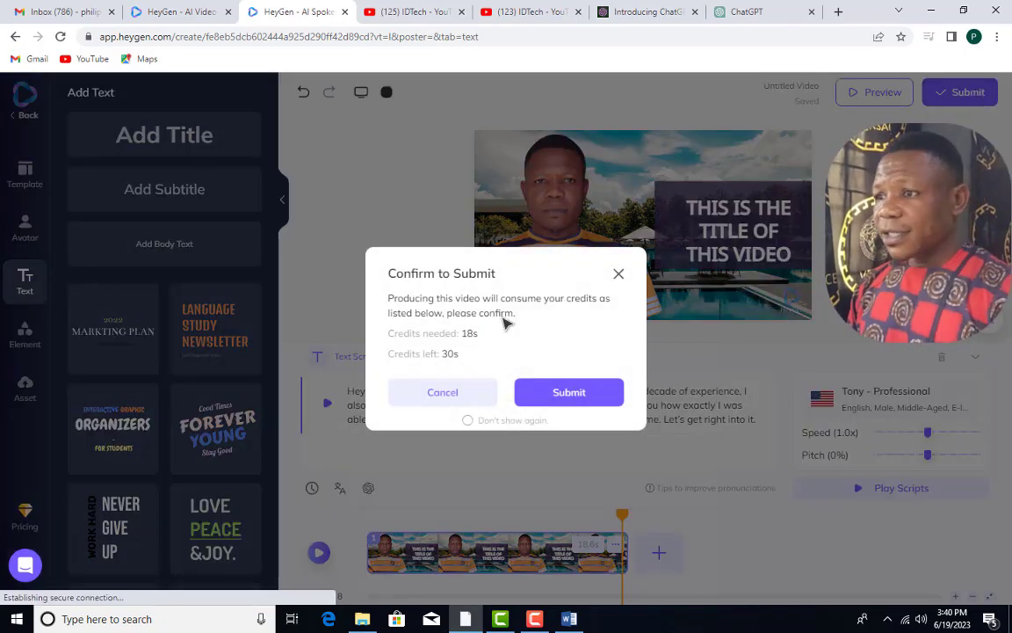
click(579, 397)
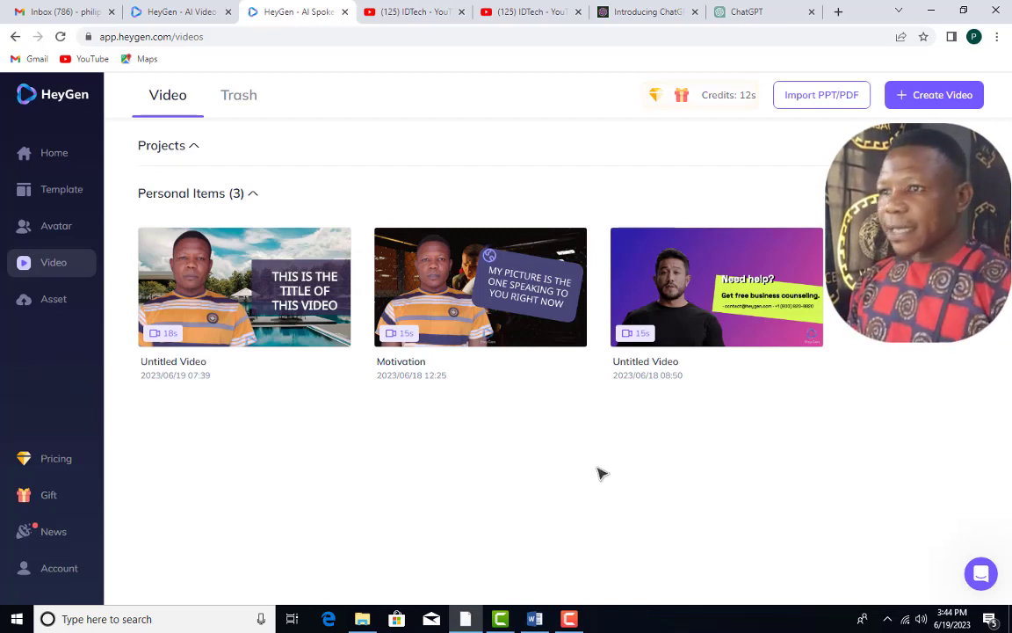
Download the newly produced 18-second Untitled Video and open the downloaded MP4 file.
mouse_move(285, 274)
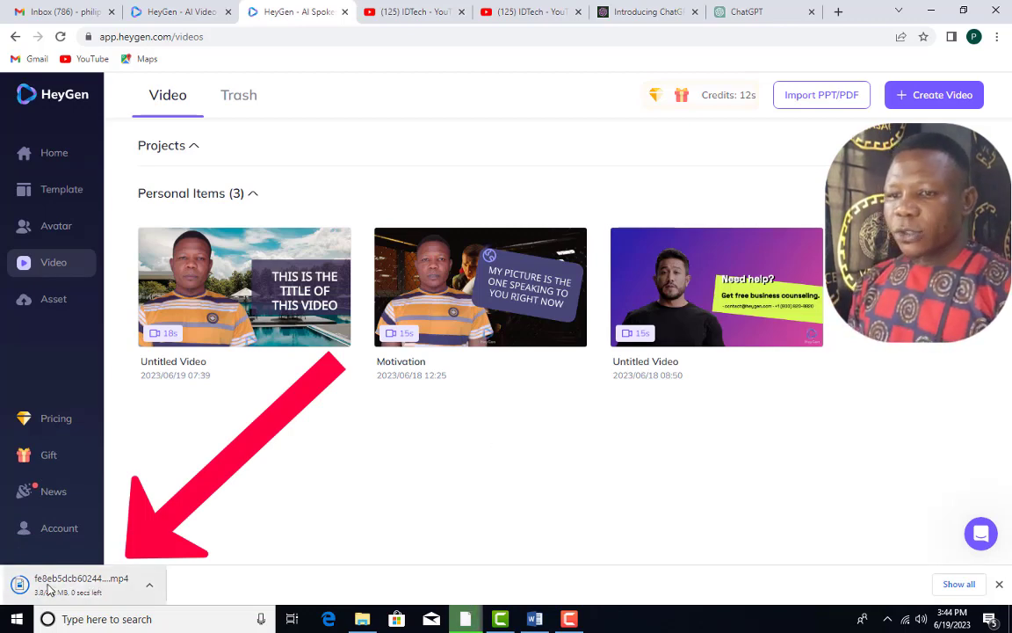
click(75, 584)
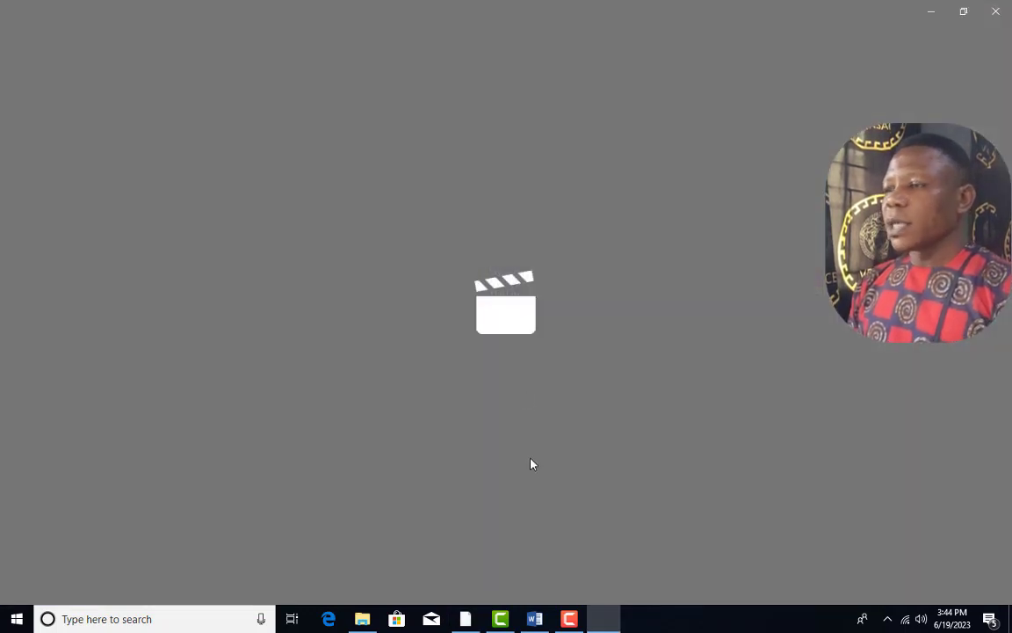